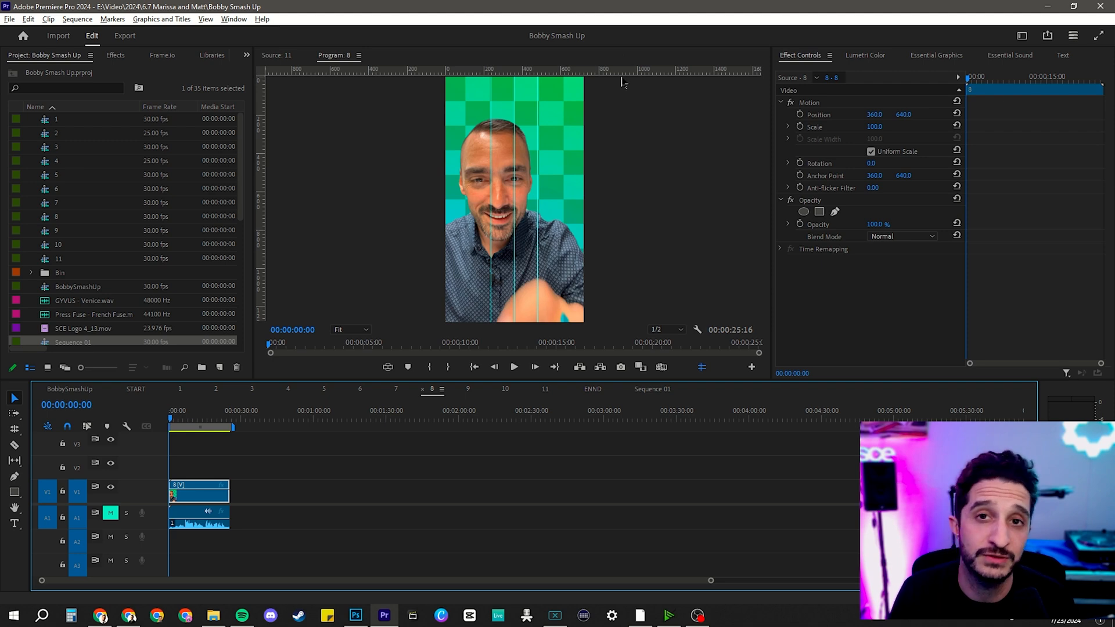
Find the Color Key video effect by searching for "key" and apply it to the clip on track V1 of sequence 8
click(115, 56)
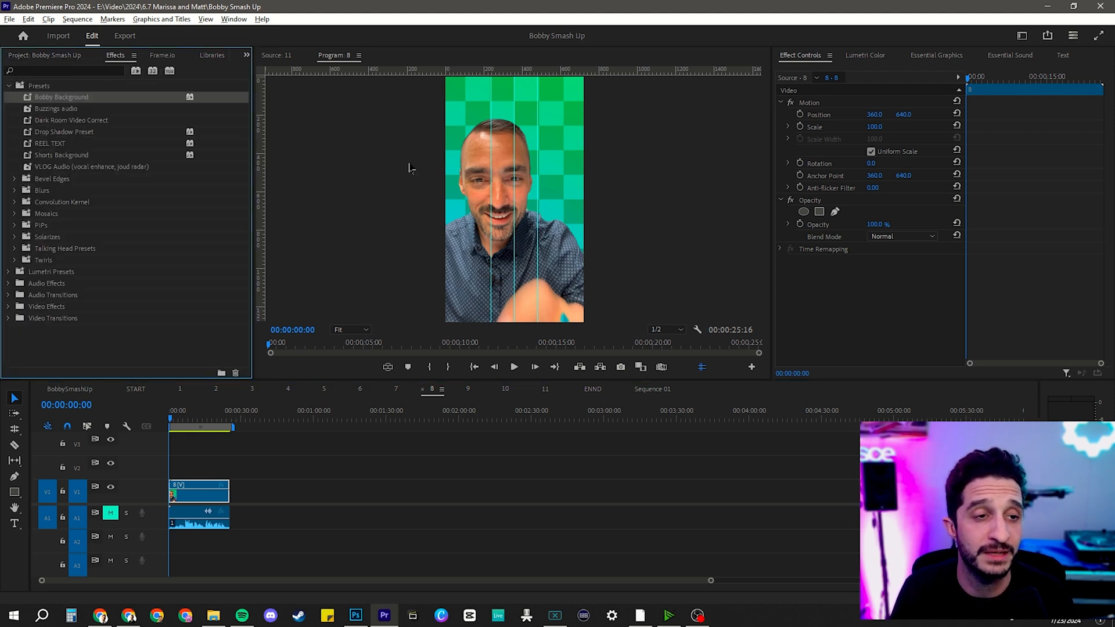
click(9, 86)
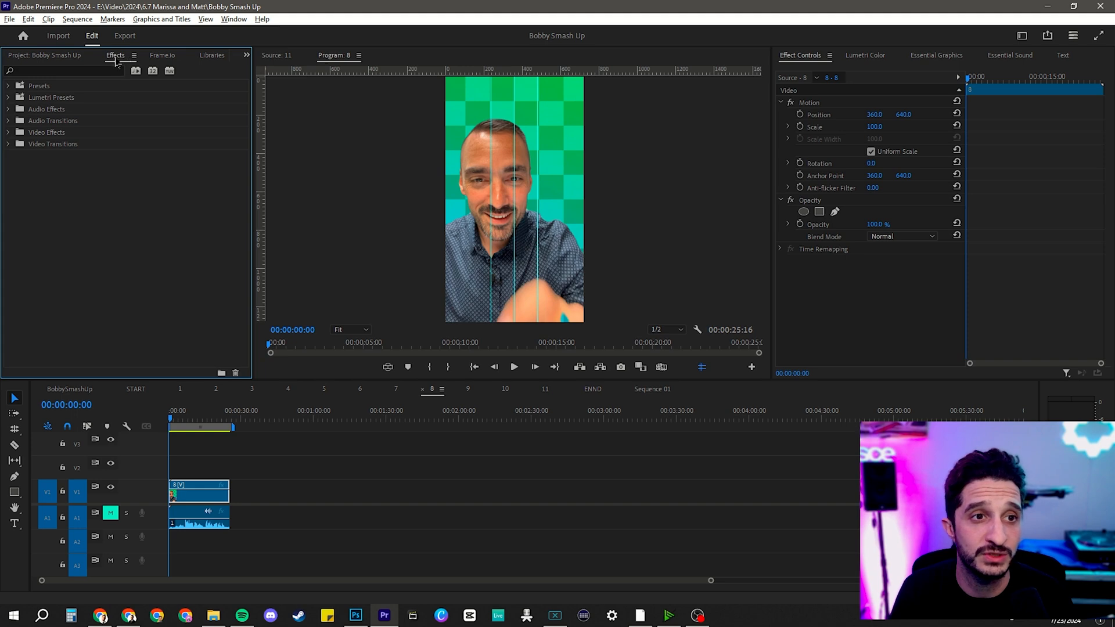
click(231, 19)
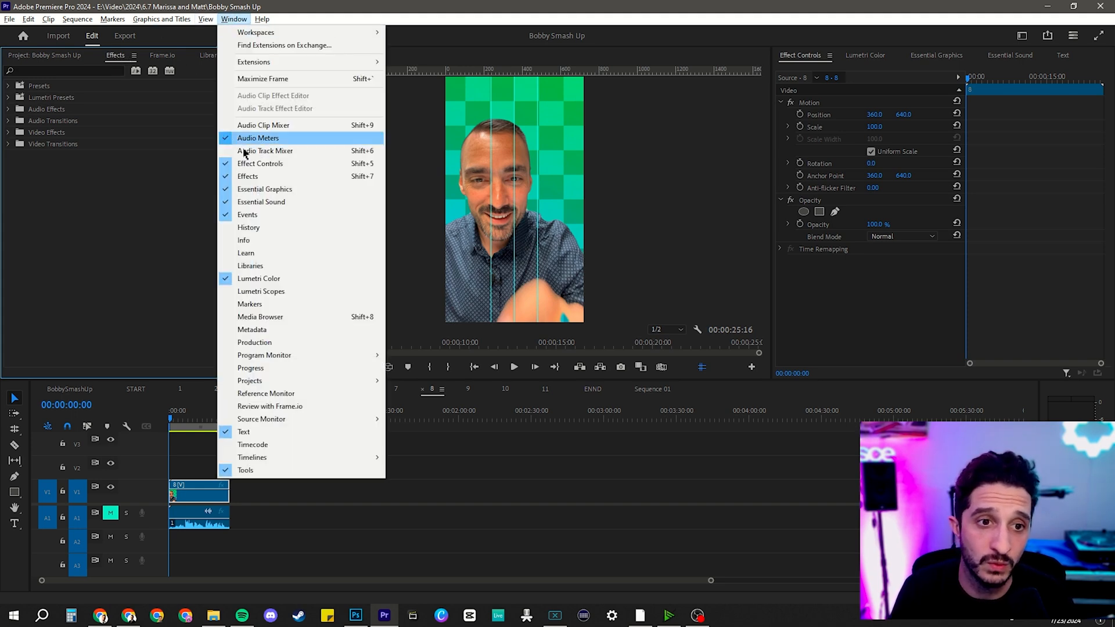
click(294, 179)
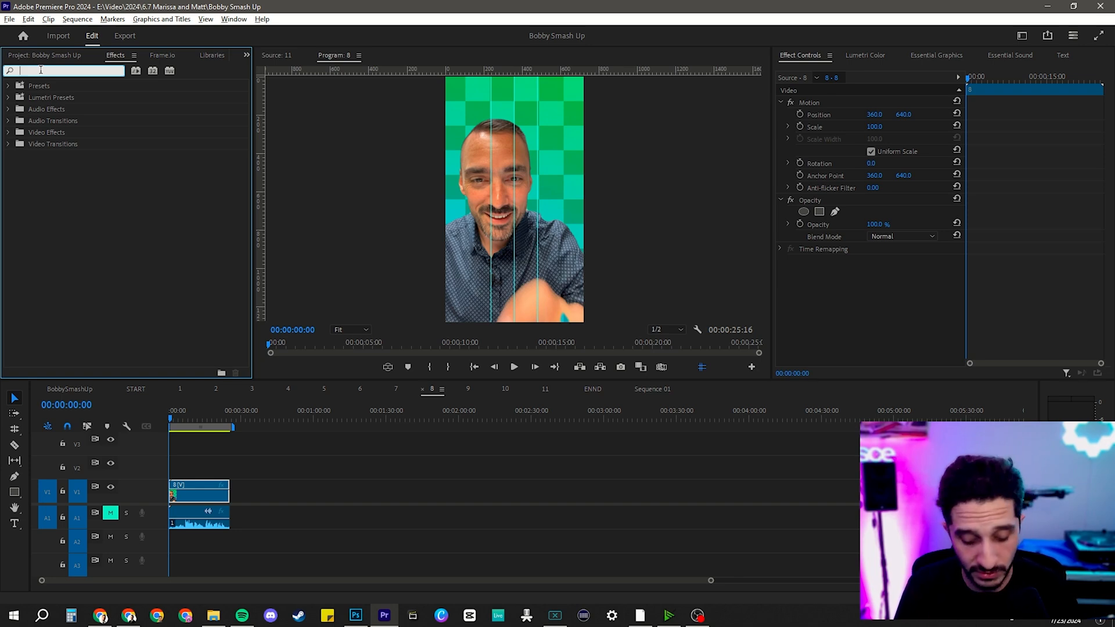
text(key)
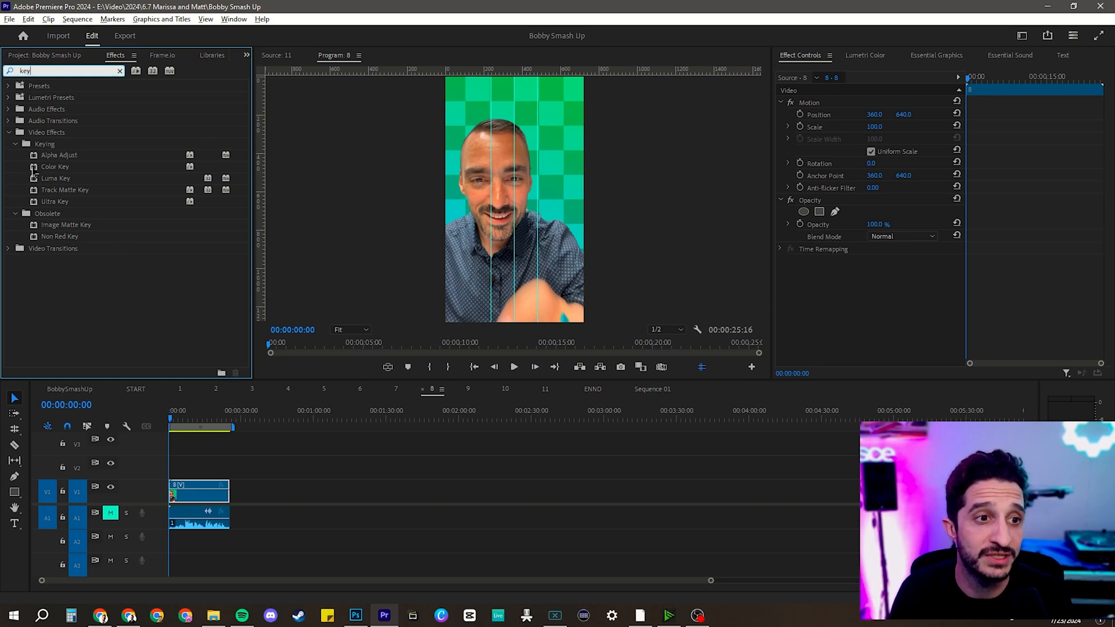
drag(37, 172, 203, 486)
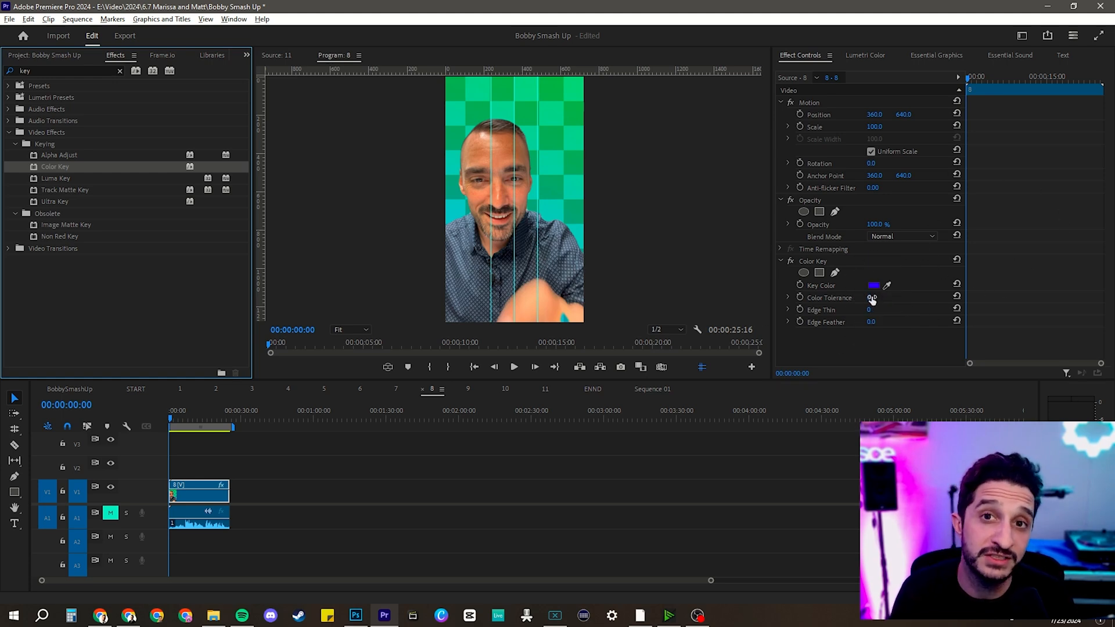
click(234, 19)
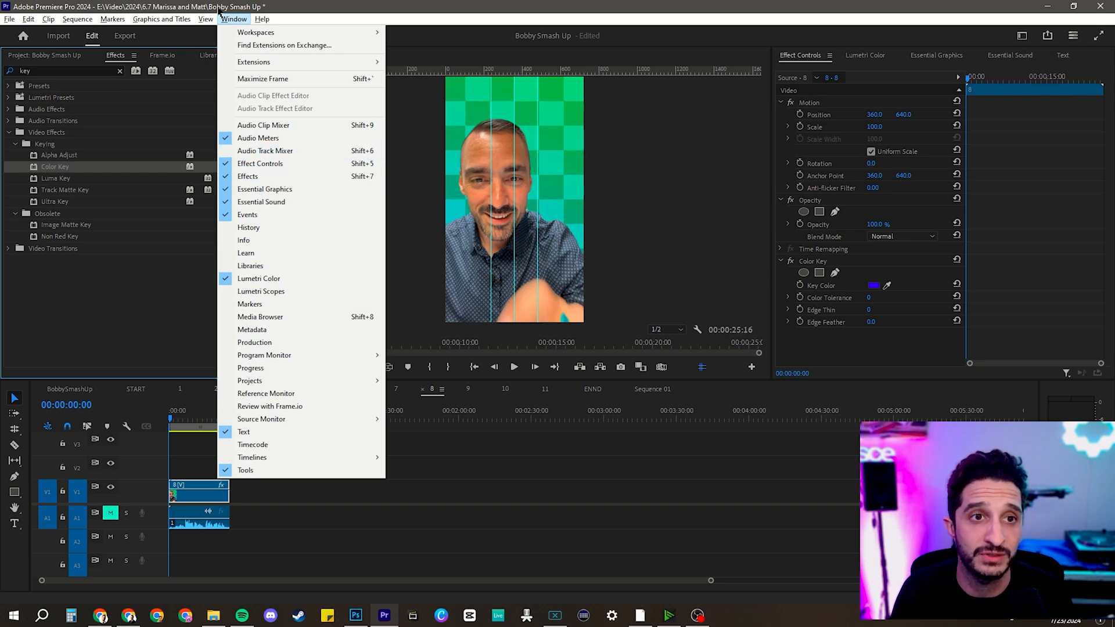
click(233, 22)
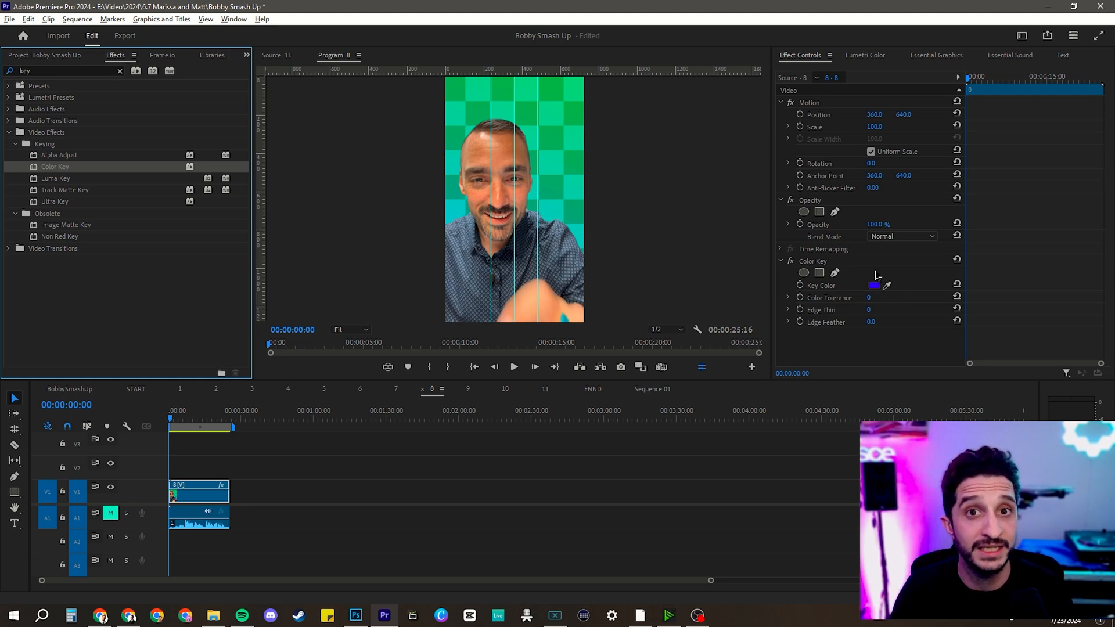
Sample the green background as the Color Key's key color and set its Color Tolerance to 56
drag(889, 288, 523, 122)
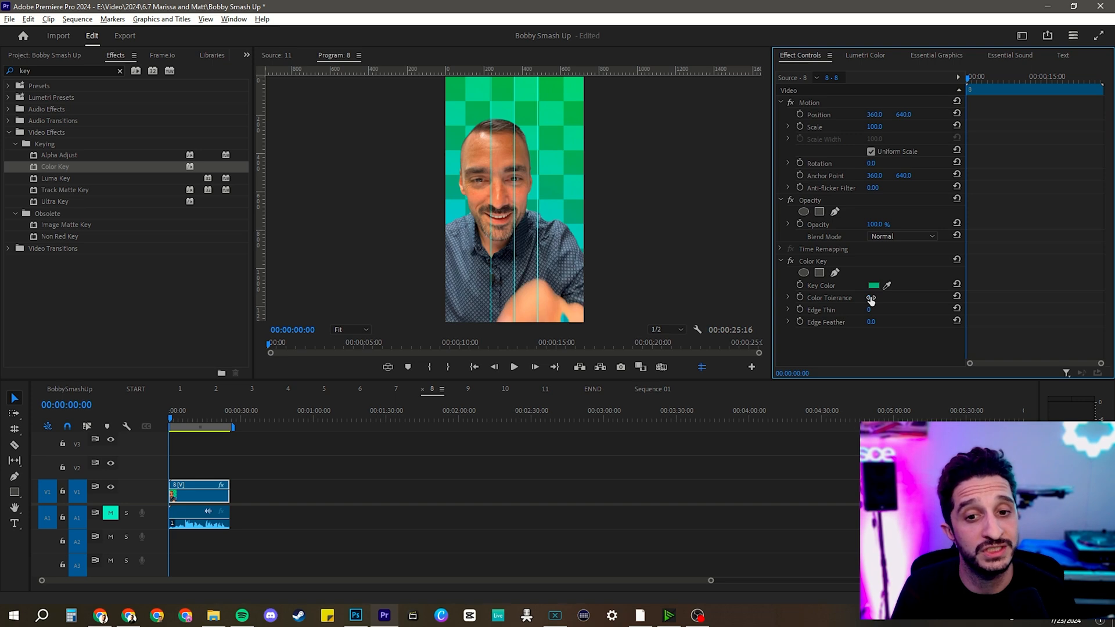
drag(871, 299, 936, 299)
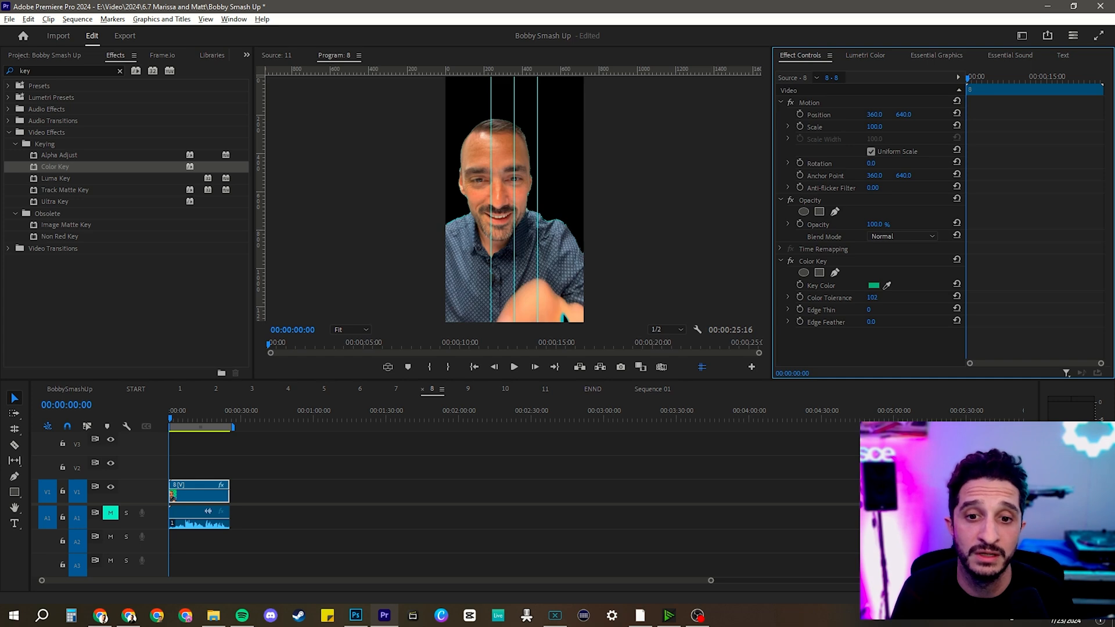
drag(938, 299, 942, 299)
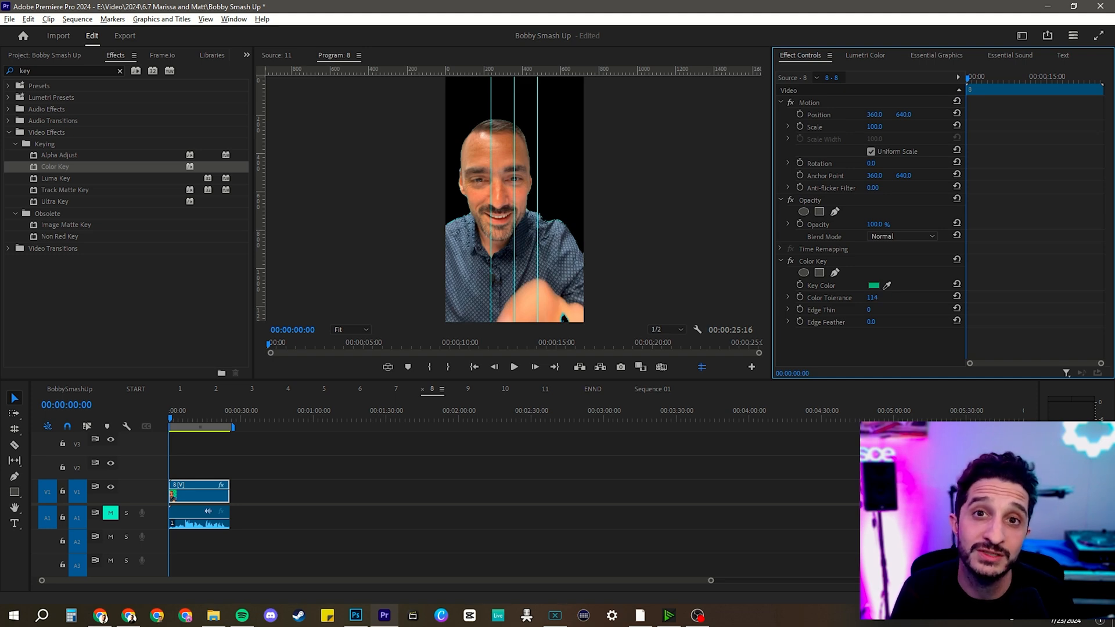
drag(943, 299, 908, 299)
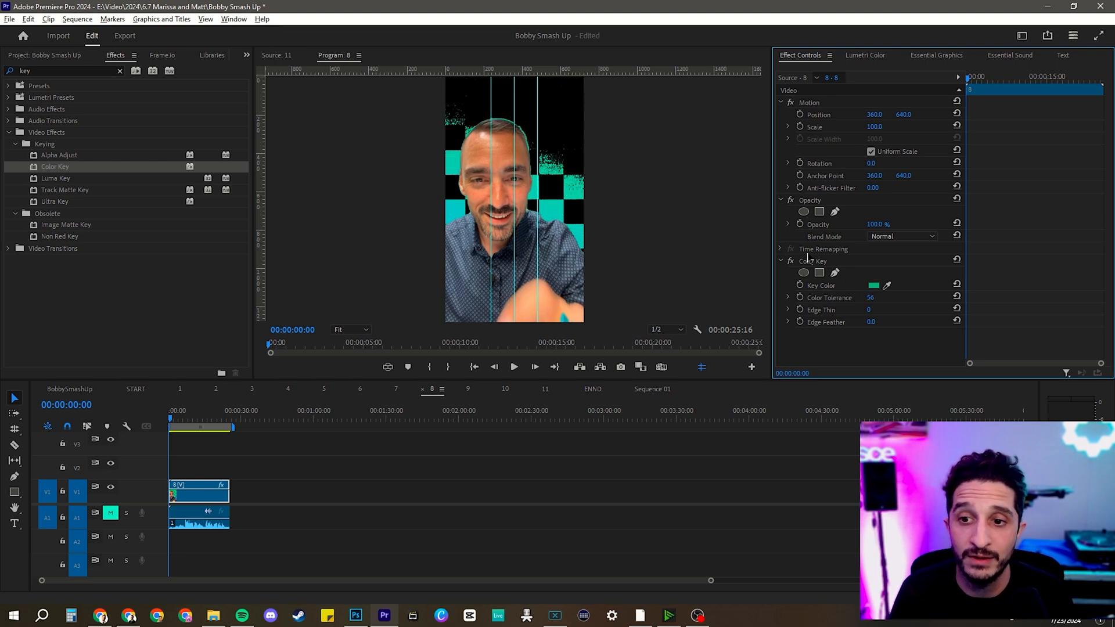
Apply a second Color Key effect to the same clip and sample the remaining blue-turquoise background as its key color
click(243, 297)
drag(243, 298, 204, 487)
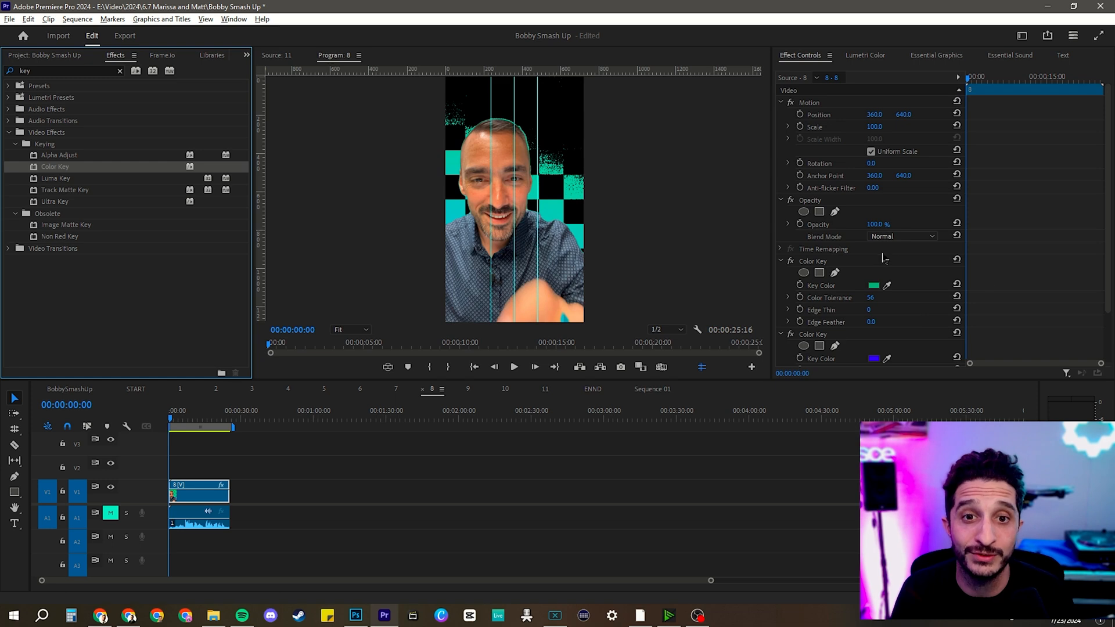
scroll(885, 258, down, 2)
click(887, 298)
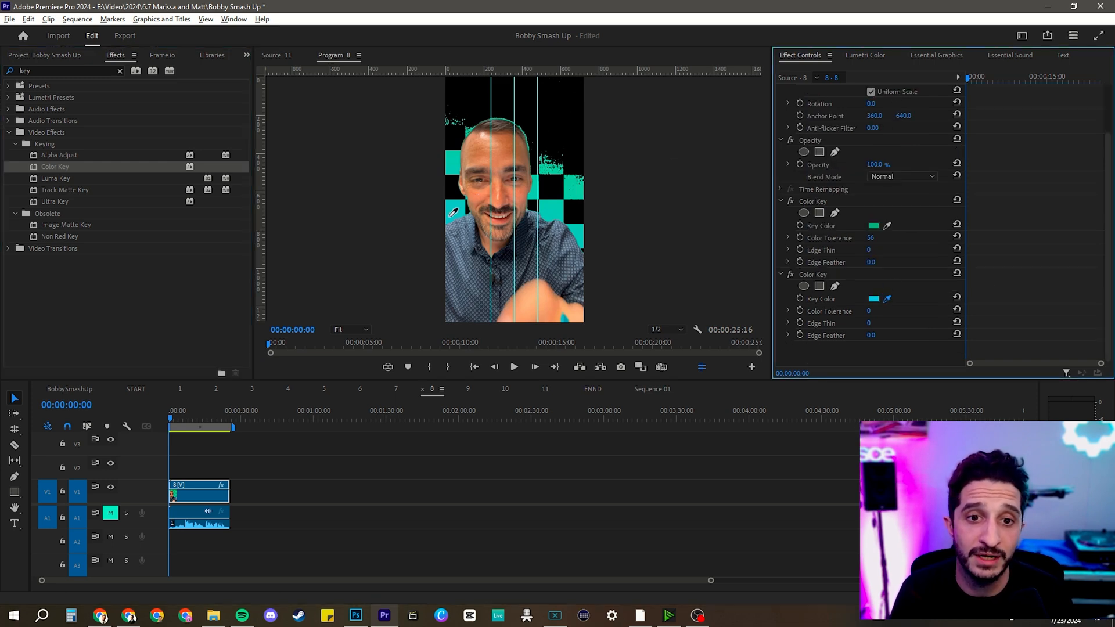
click(450, 222)
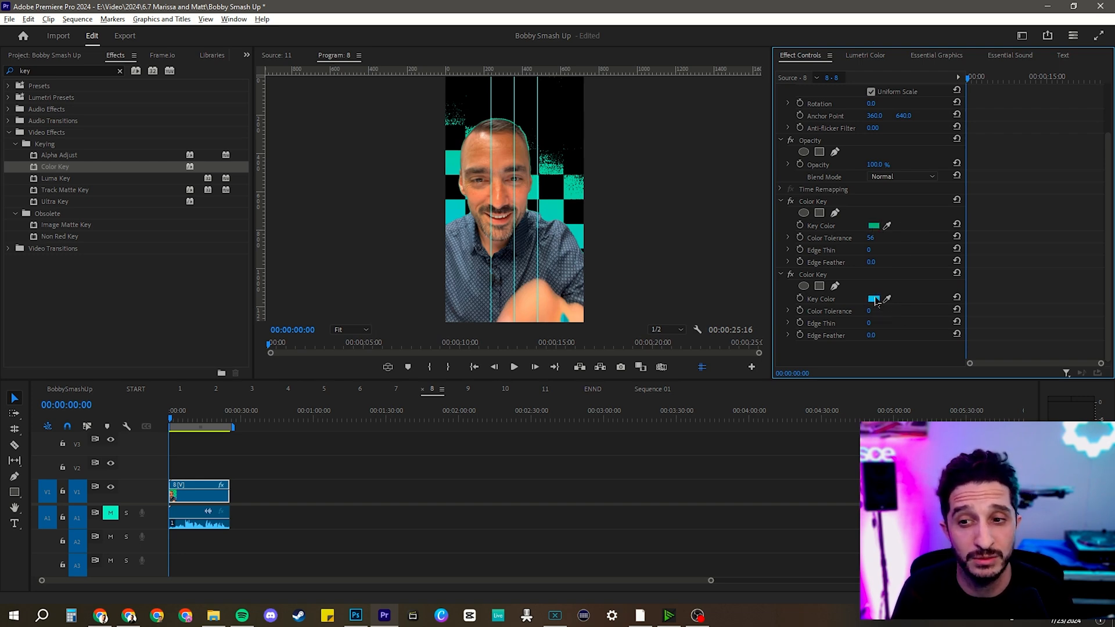
Set the blue Color Key's Color Tolerance to 86, and at 00:00:18:22 set the green Color Key's Color Tolerance to 61
drag(870, 314, 910, 313)
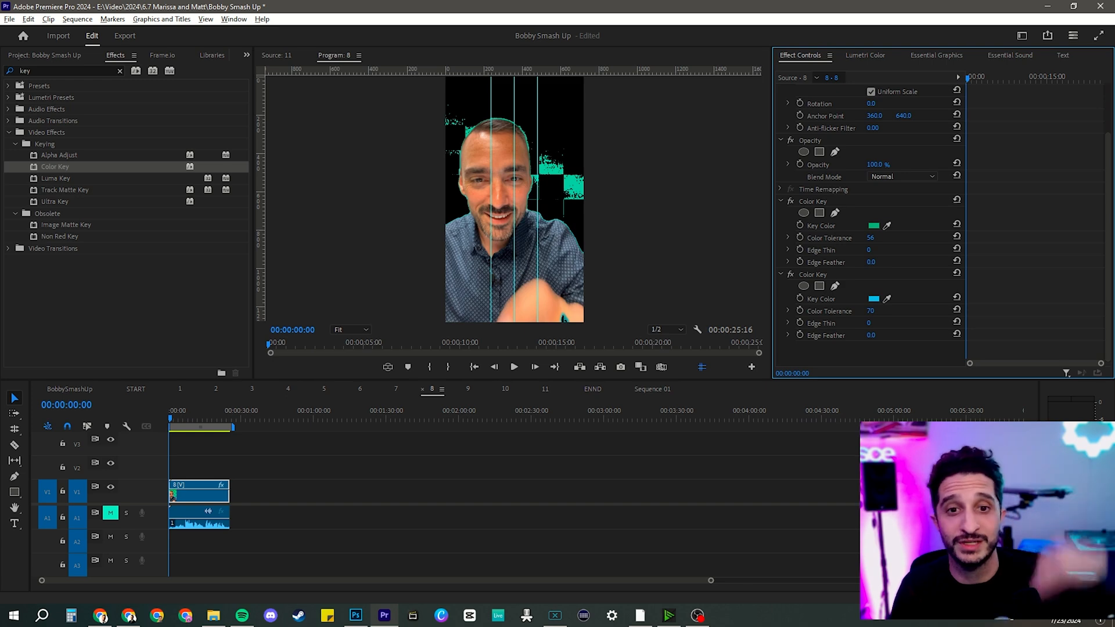
drag(910, 314, 920, 314)
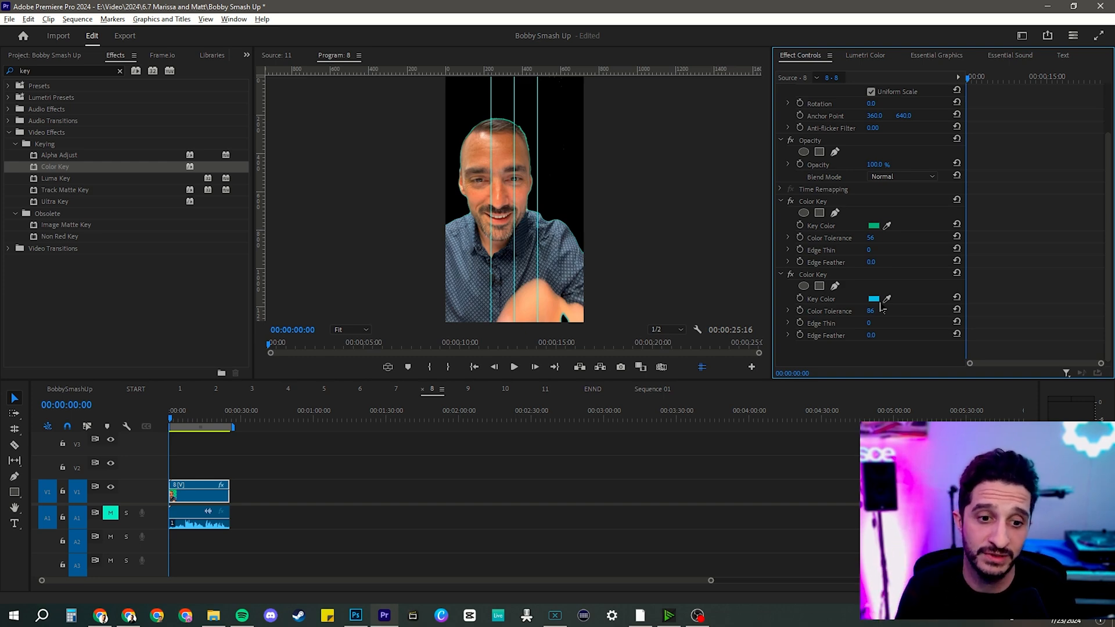
drag(185, 421, 216, 423)
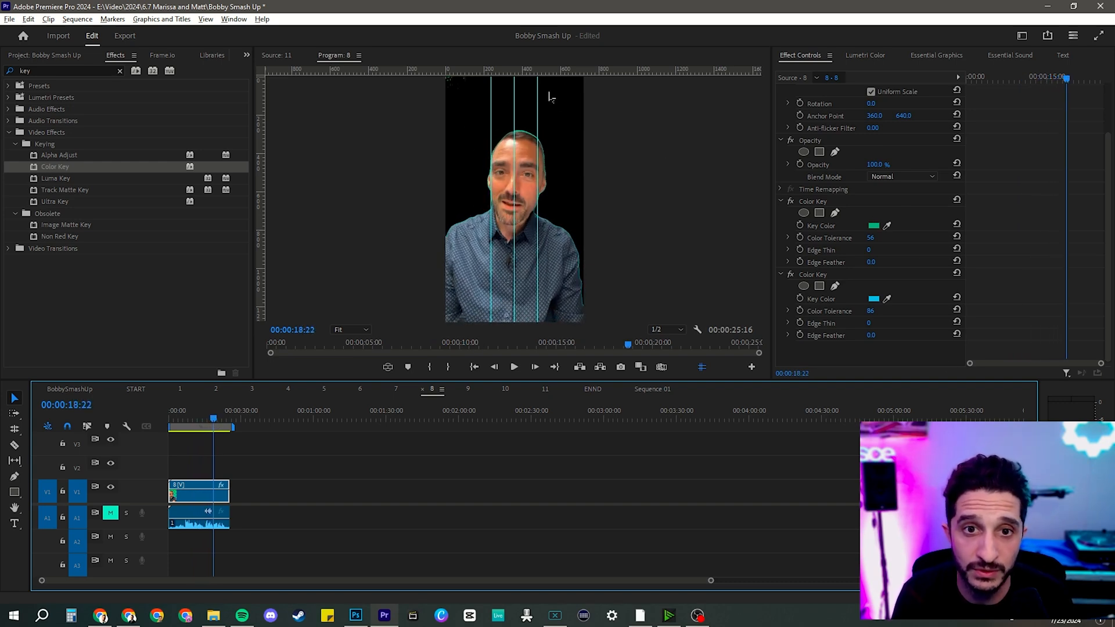
drag(873, 241, 877, 241)
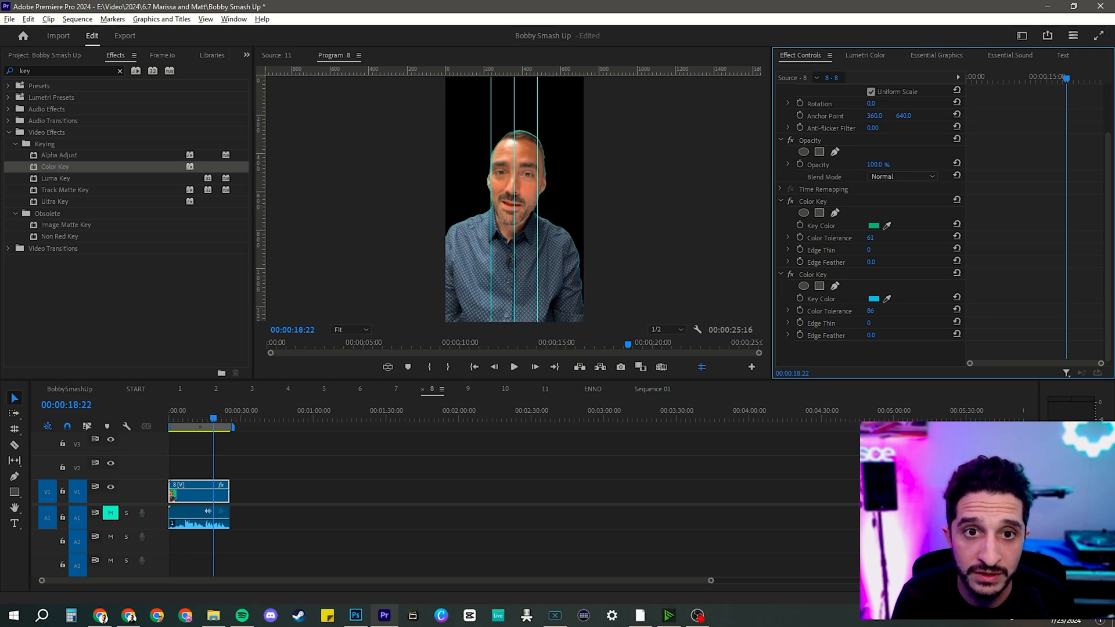
At 00:00:07:21, test several Edge Thin values on the green Color Key and settle on 1
drag(212, 420, 187, 411)
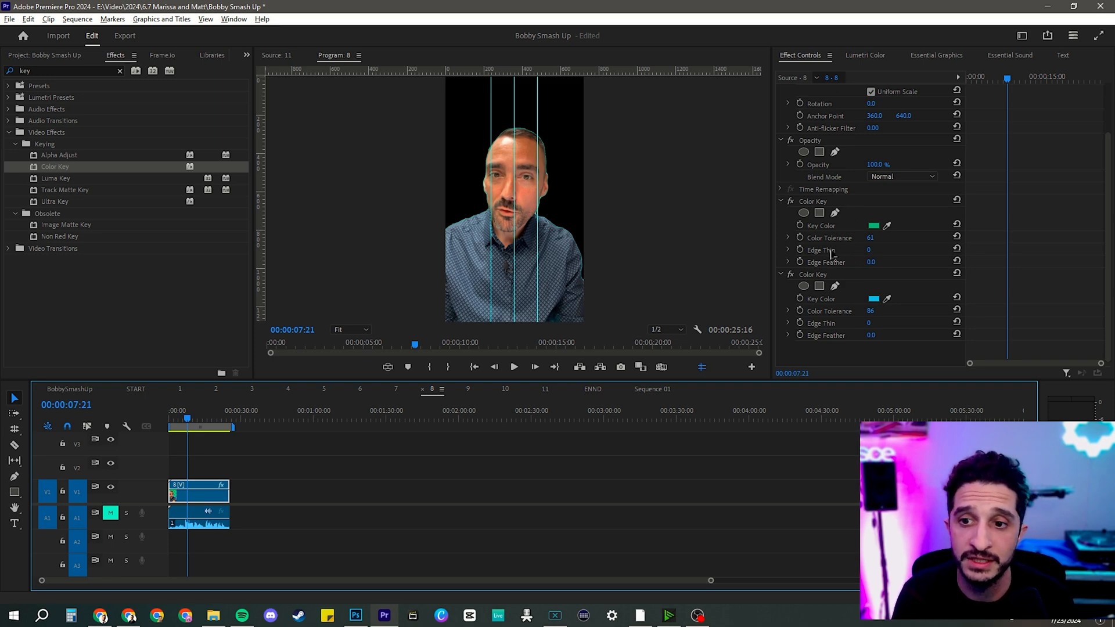
drag(872, 252, 870, 252)
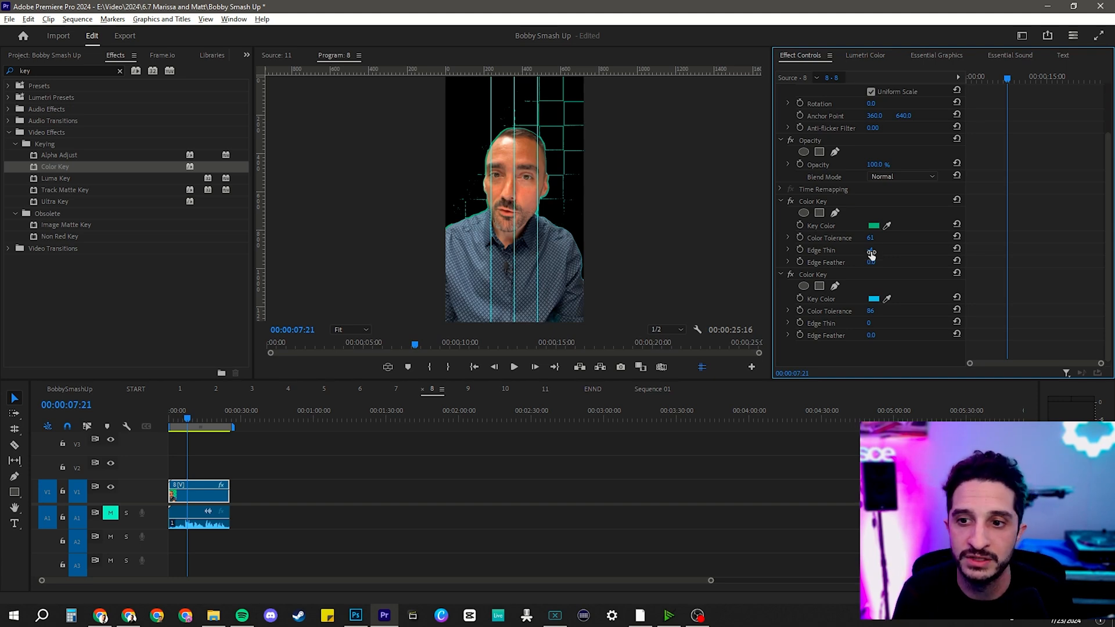
drag(867, 250, 930, 265)
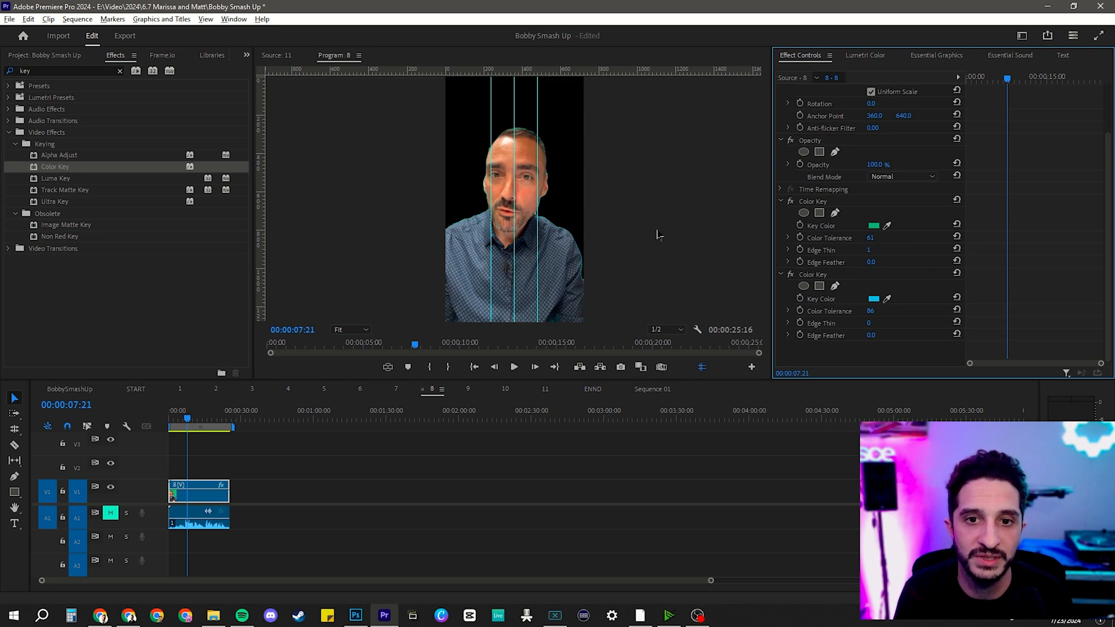
click(883, 250)
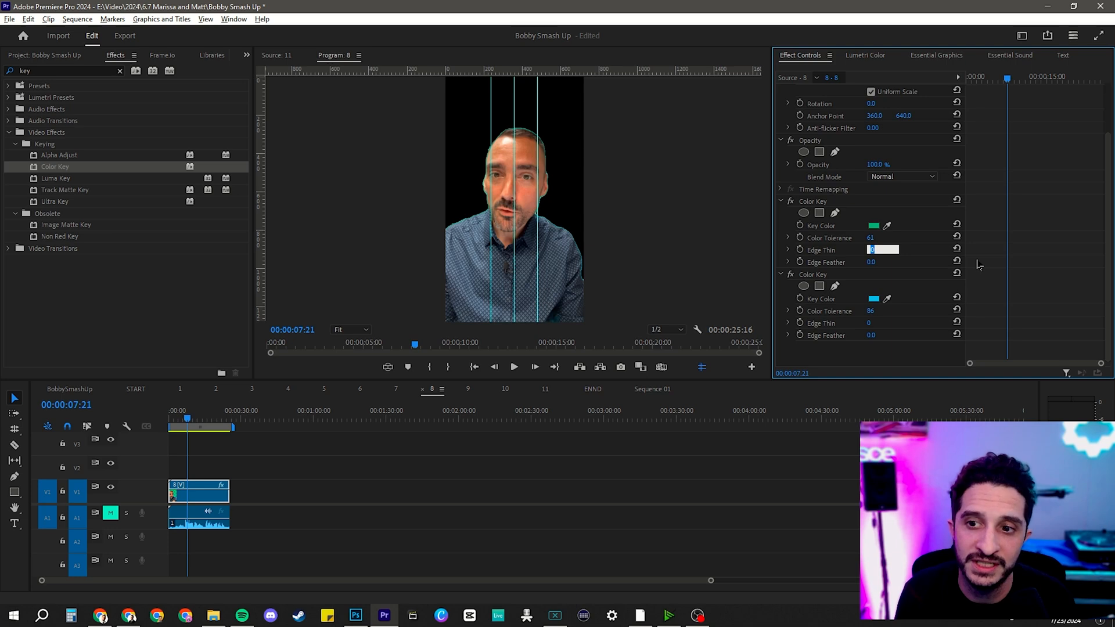
text(-1)
key(Return)
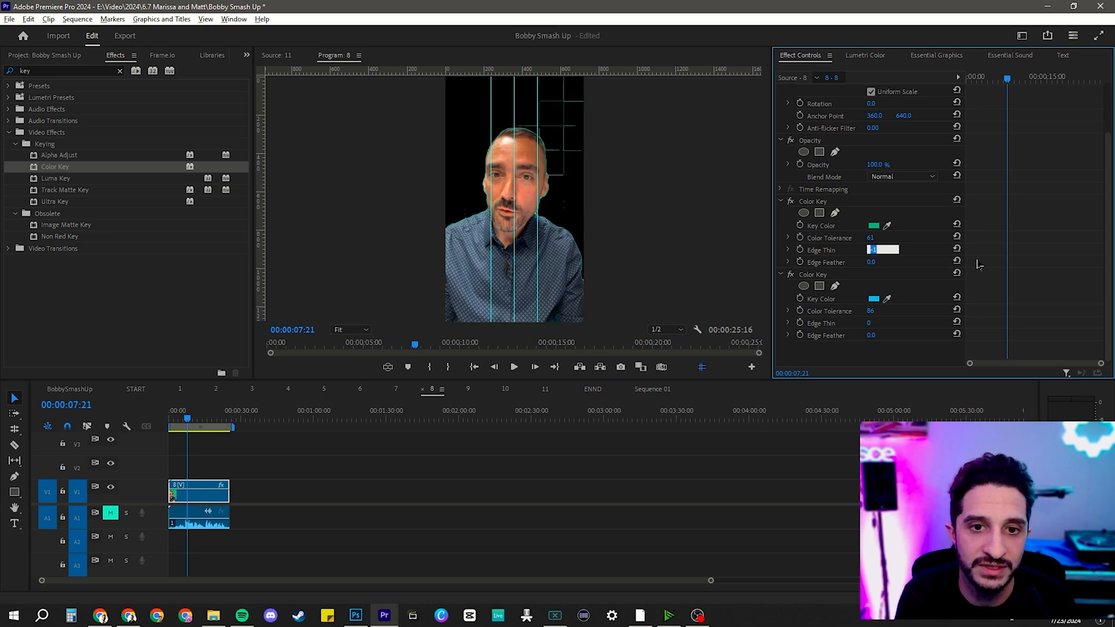
text(0)
key(Return)
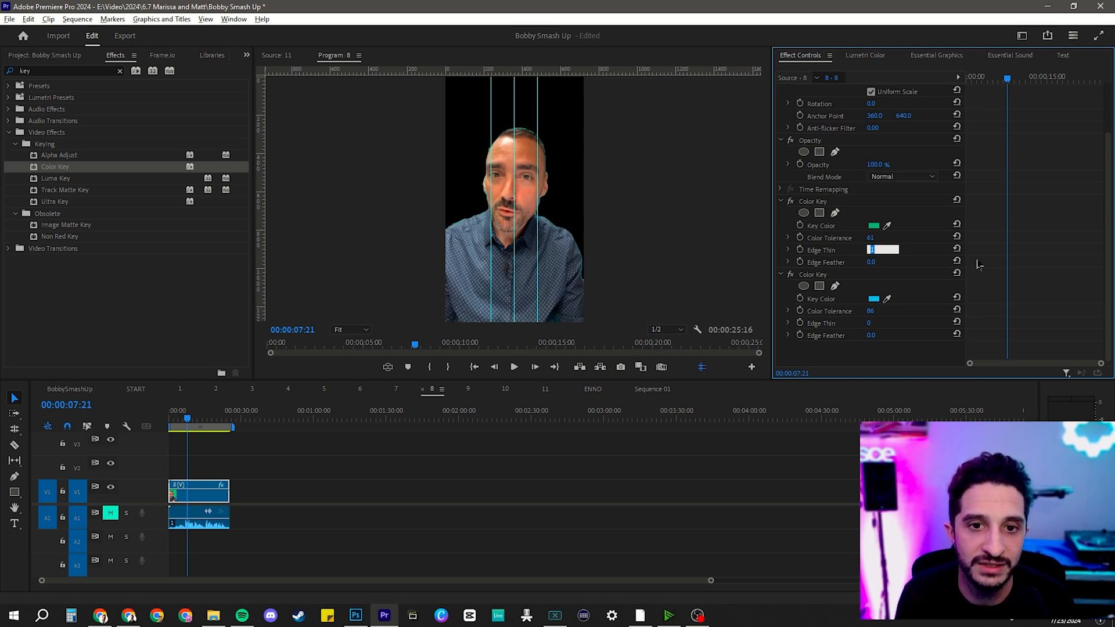
text(2)
key(Return)
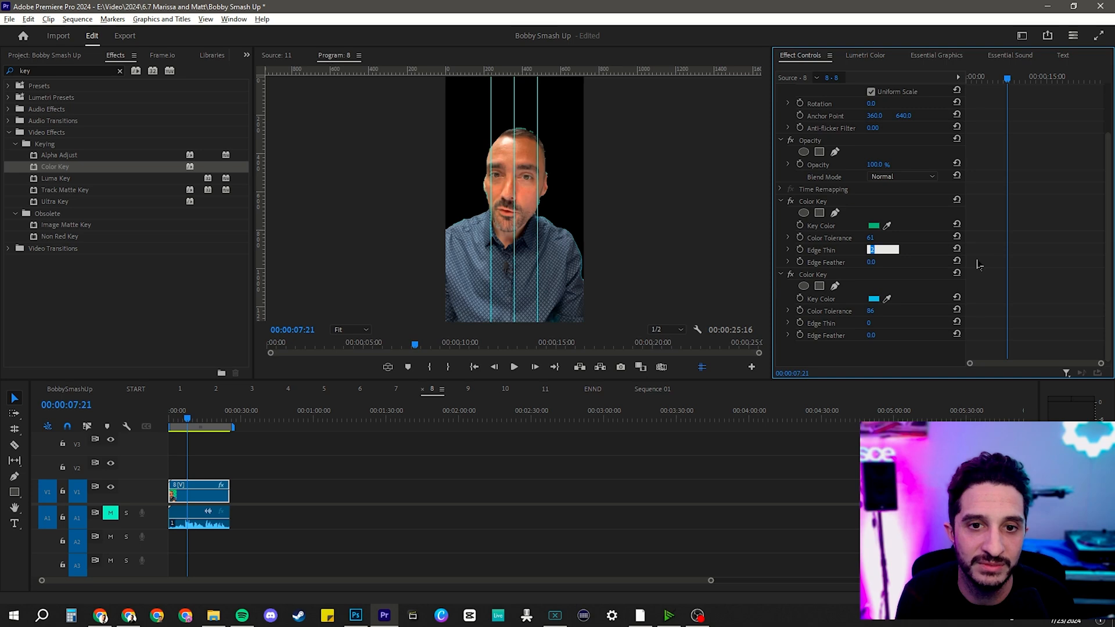
text(3)
key(Return)
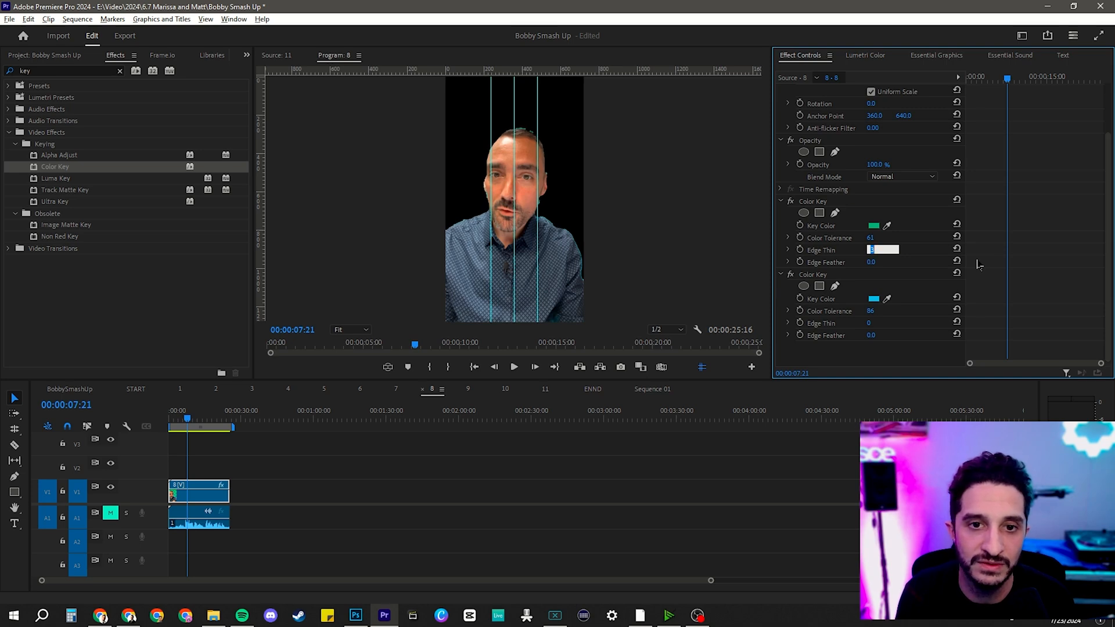
text(1)
key(Return)
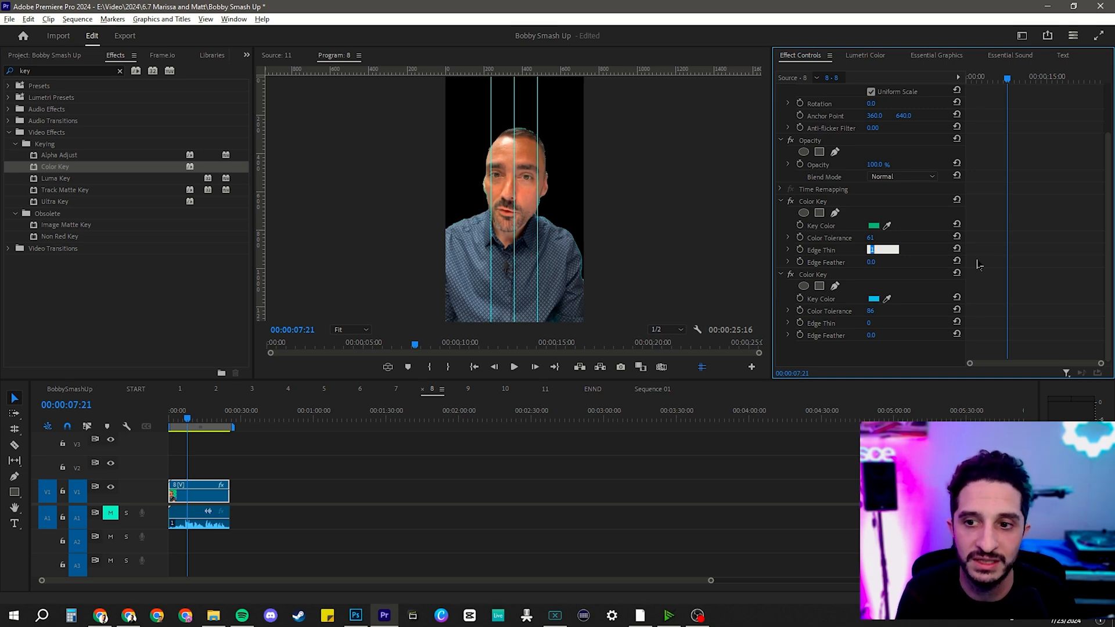
Try different Edge Feather values on the green Color Key and return the setting to 0
click(883, 261)
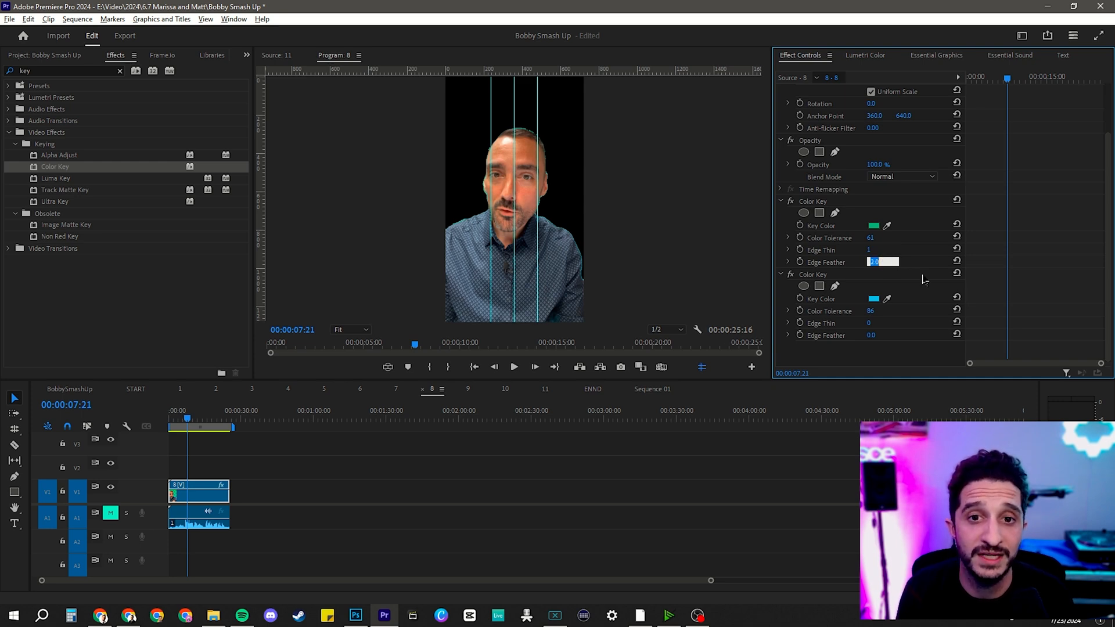
text(13)
key(Return)
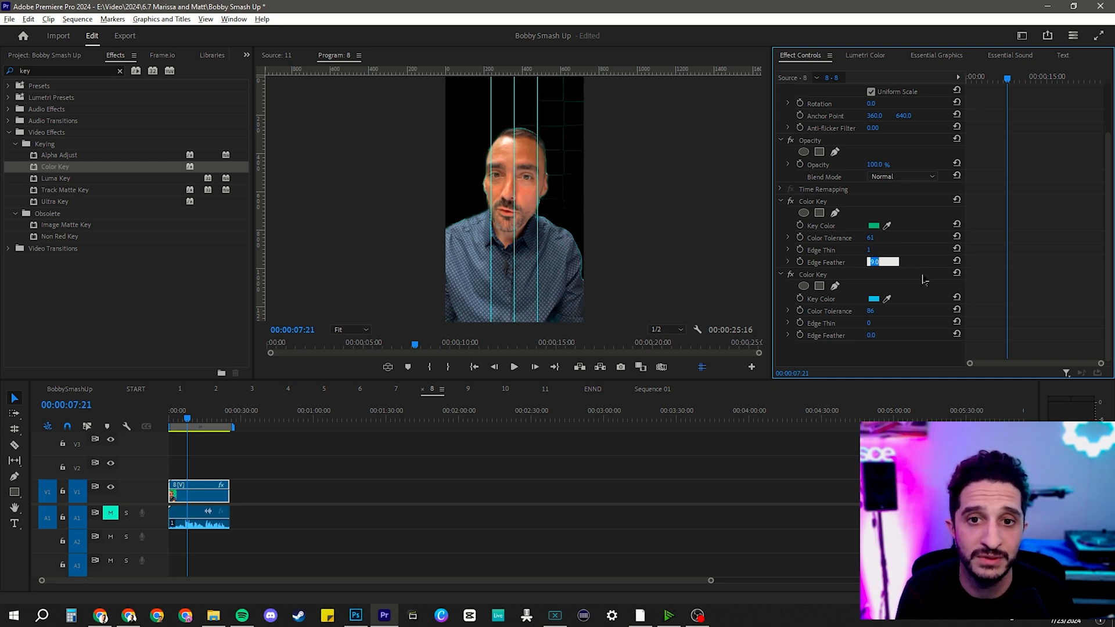
text(4)
key(Return)
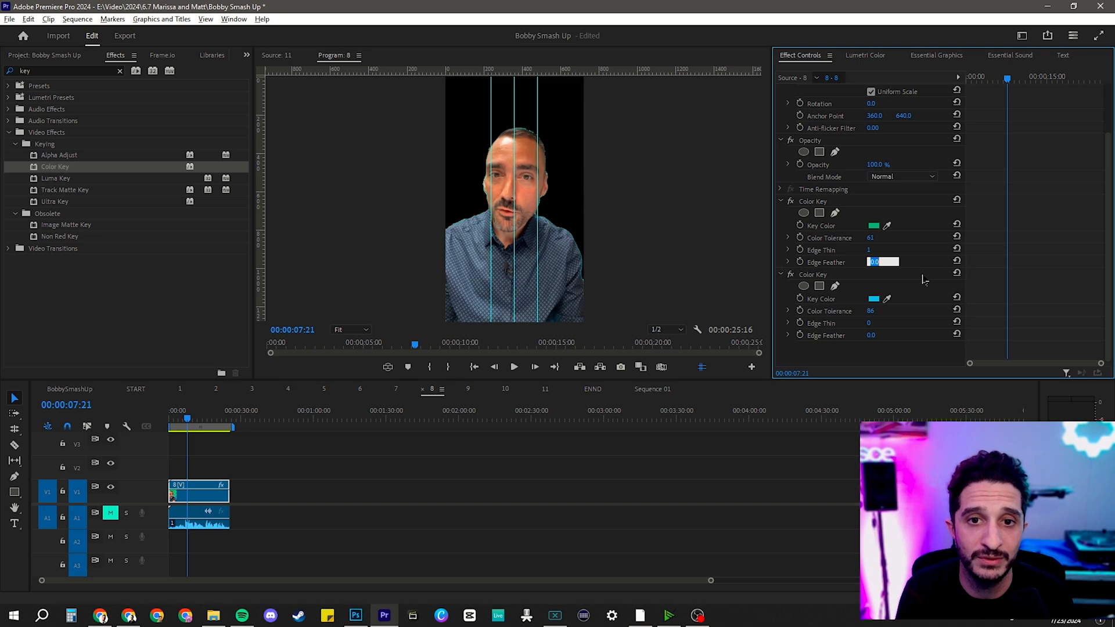
text(0)
click(913, 277)
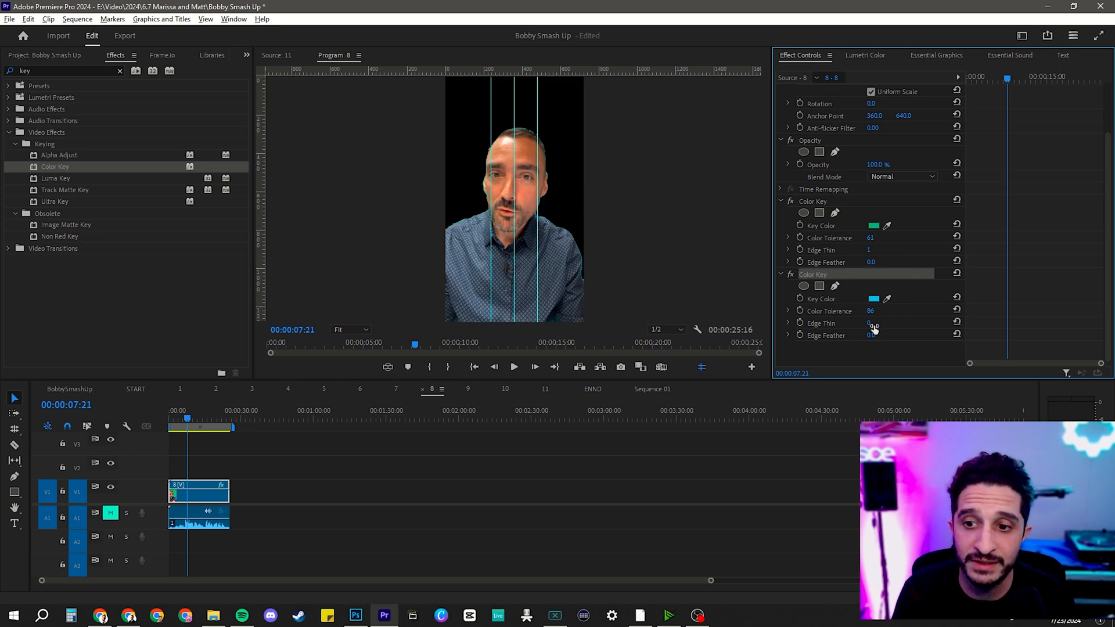
Set the blue Color Key's Edge Thin to 2 and its Edge Feather to 5.5
click(869, 323)
text(2)
key(Return)
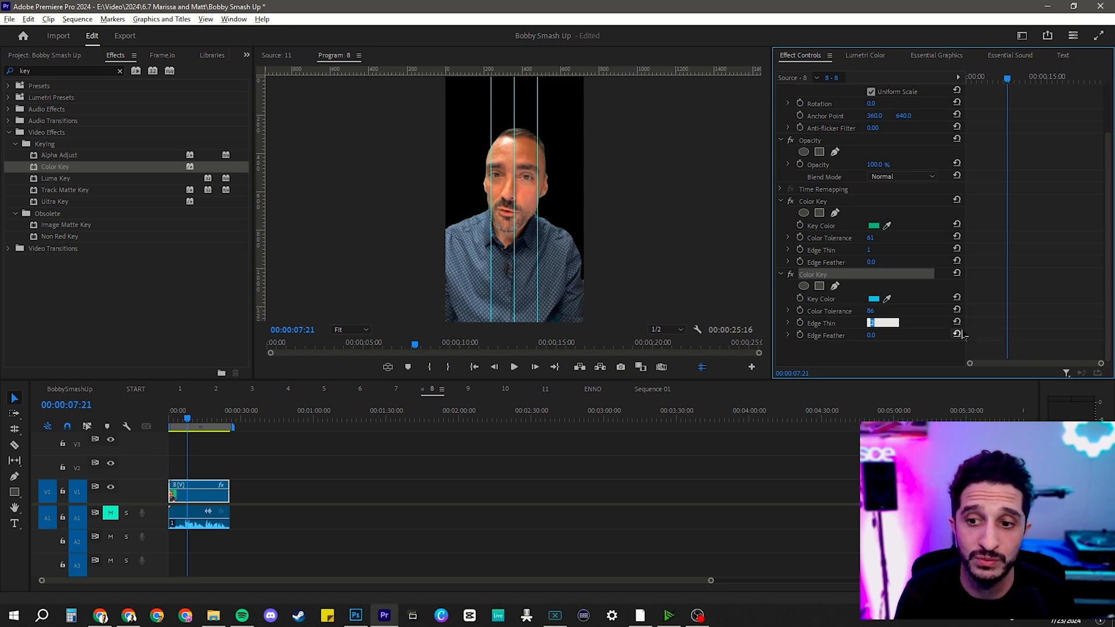
drag(873, 336, 894, 336)
Set the green Color Key's Edge Feather to 6.9 and its Color Tolerance to 65
drag(873, 262, 883, 262)
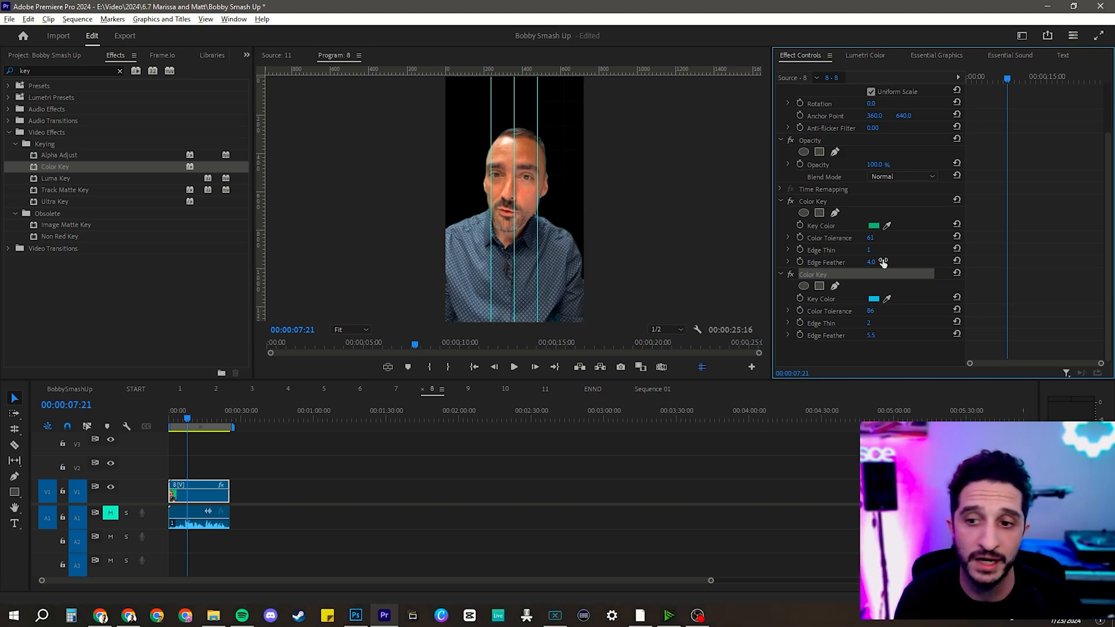
drag(870, 262, 883, 239)
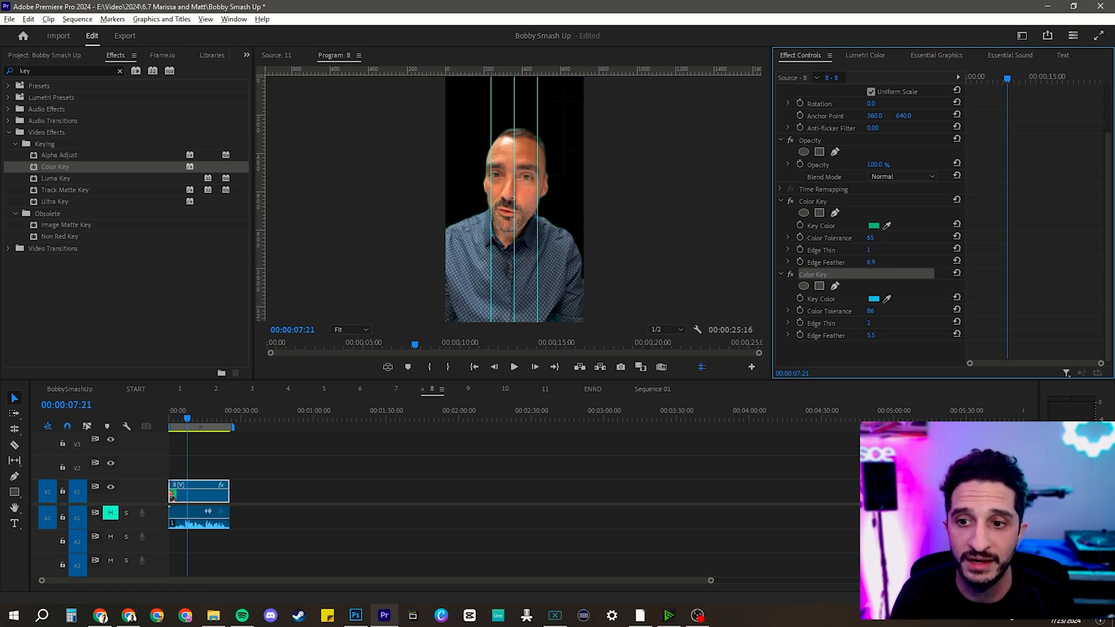
Set the green Color Key's Color Tolerance to 73, Edge Thin to 2 and Edge Feather to 0
drag(871, 261, 874, 250)
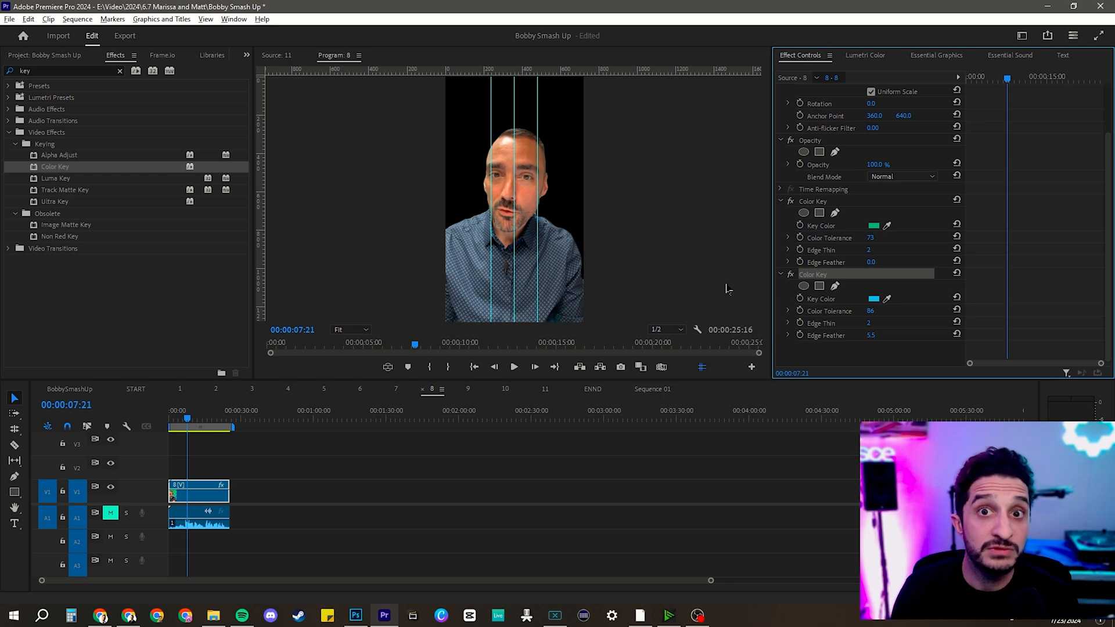
mouse_move(197, 489)
mouse_down()
mouse_move(197, 465)
mouse_move(200, 491)
mouse_up()
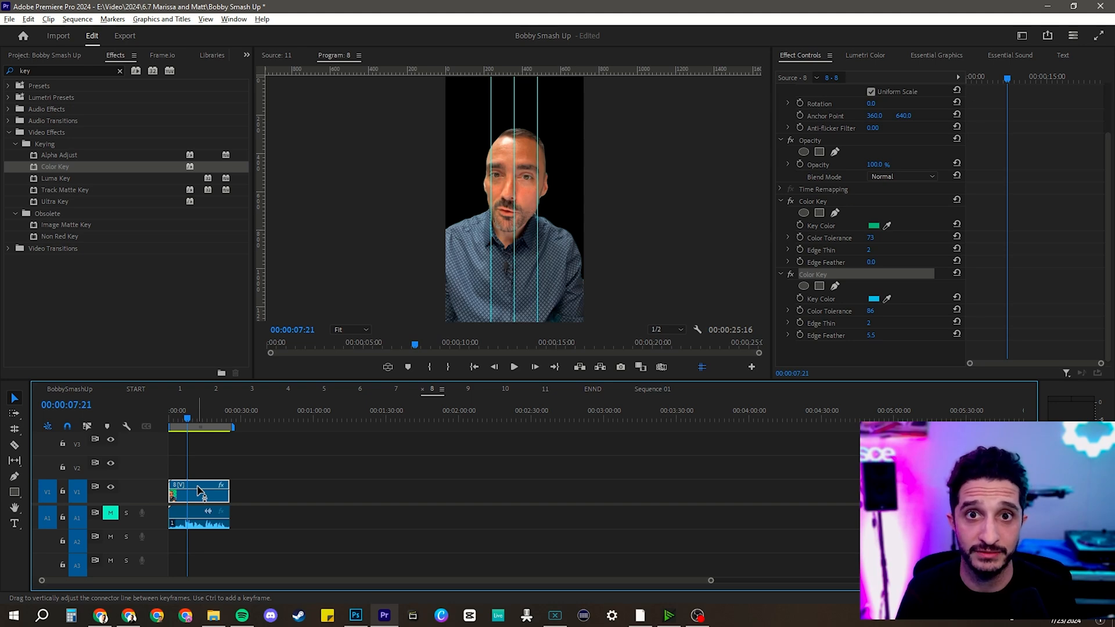
scroll(855, 214, up, 2)
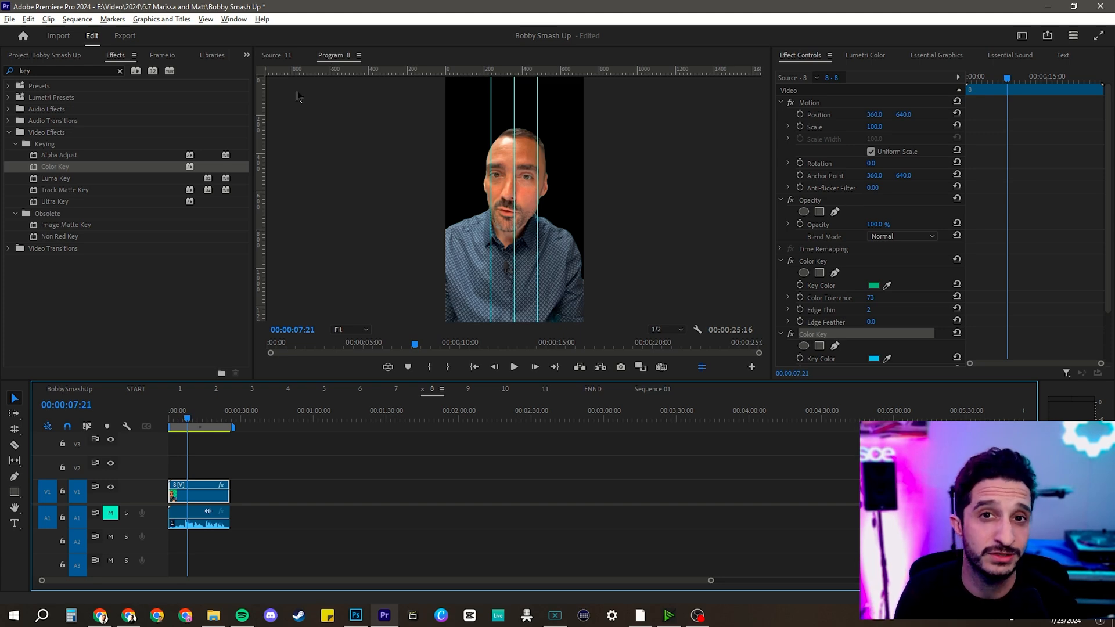
Apply the saved Bobby Background preset to the clip in sequence 9, previewing it at 00:00:13:13
click(9, 87)
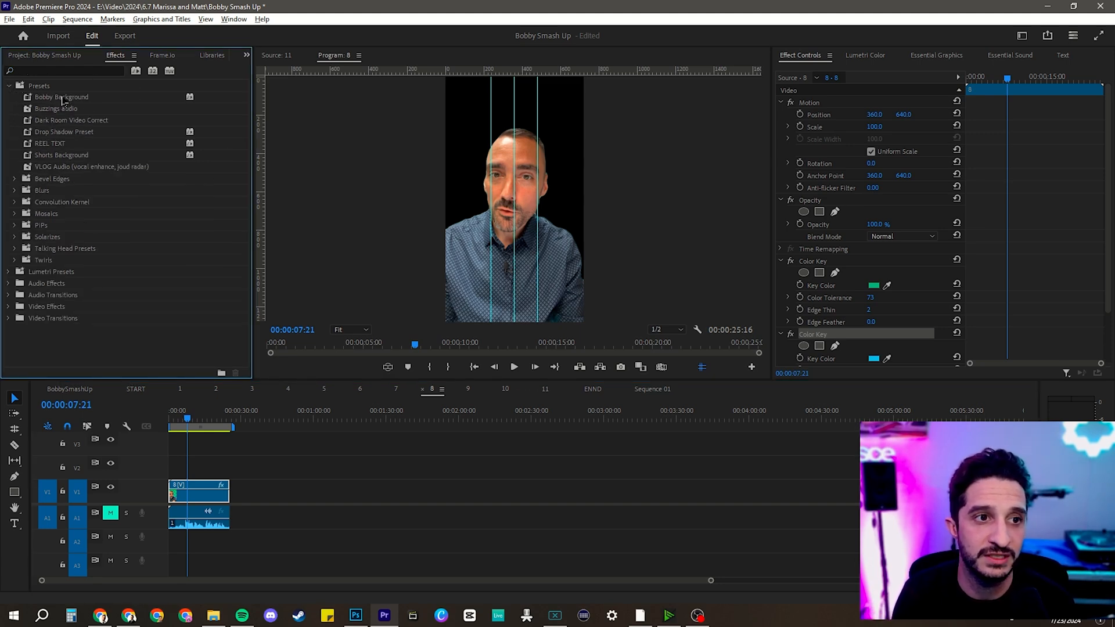
click(471, 391)
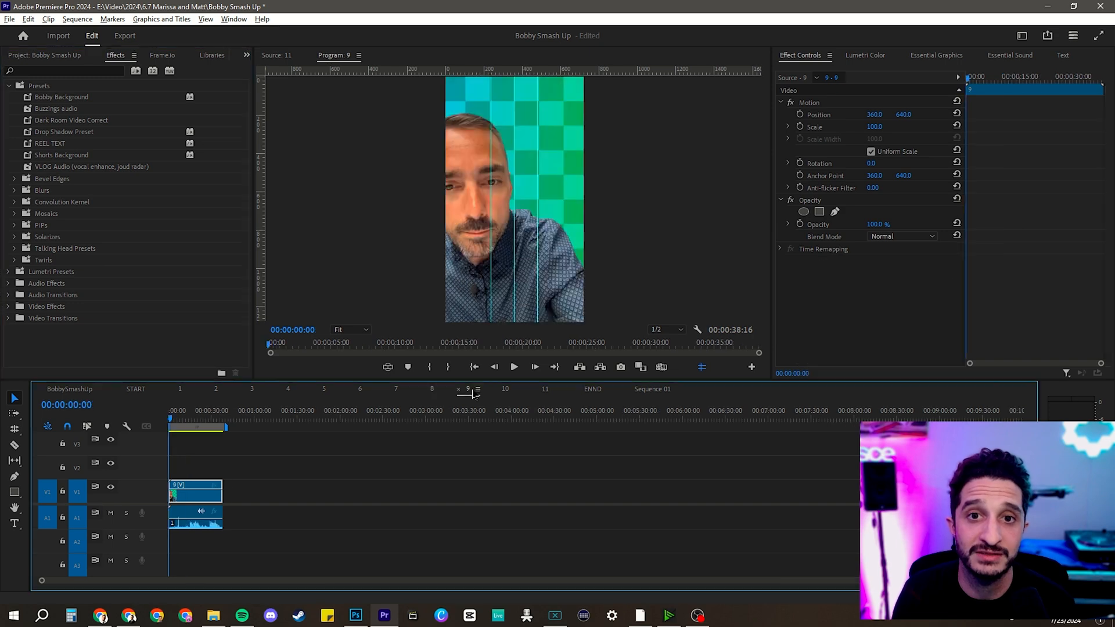
click(187, 414)
click(36, 99)
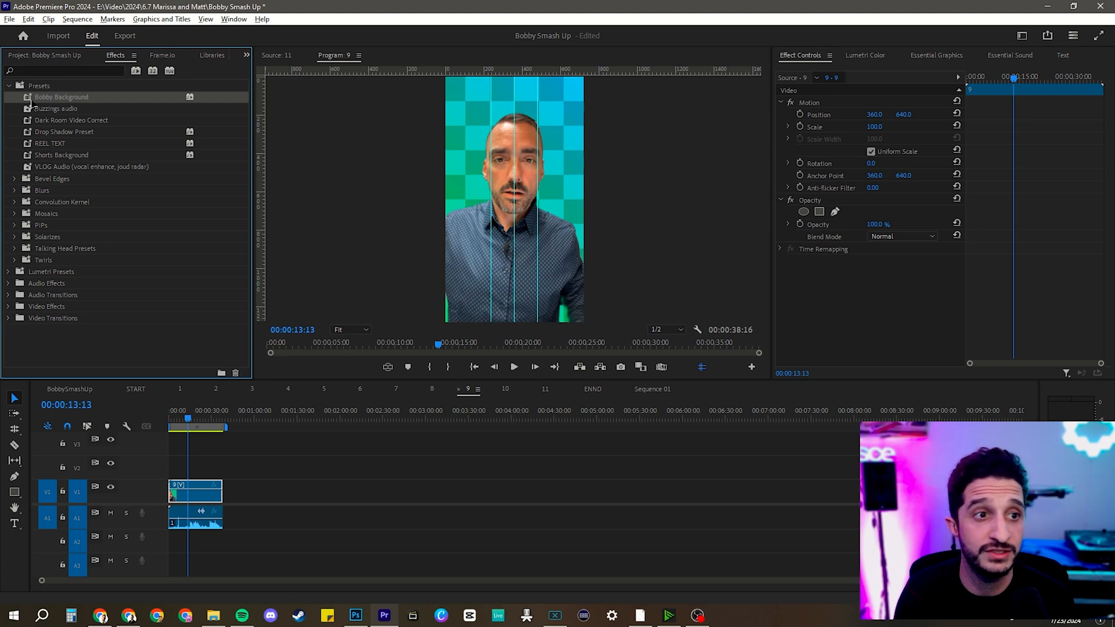
drag(30, 100, 198, 494)
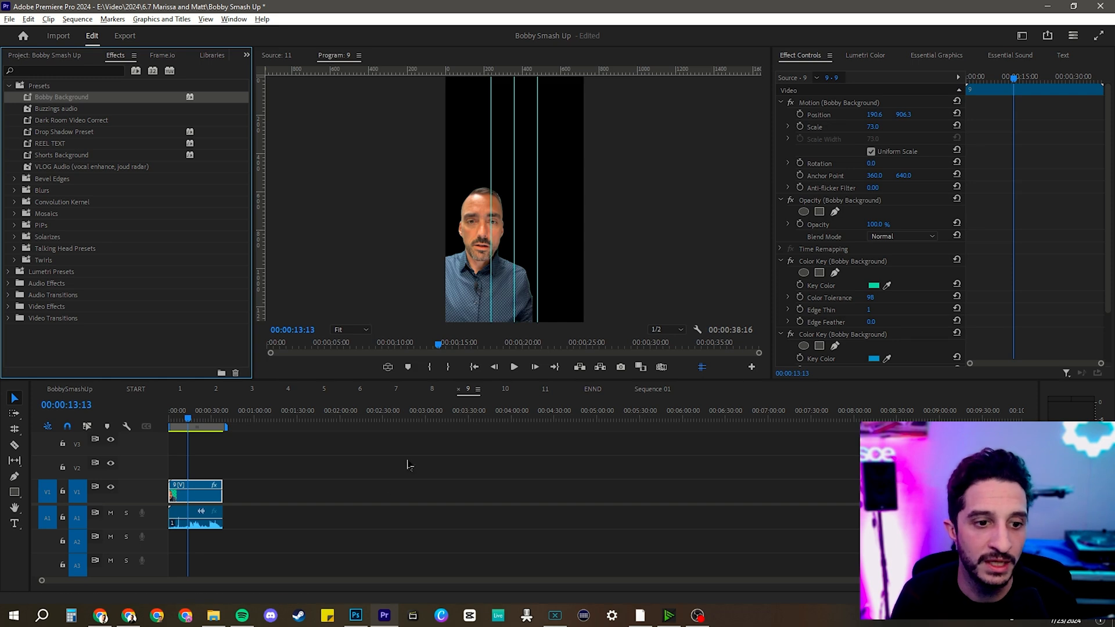
Save all the effects on the clip in sequence 8 as a Scale-type preset named Color Key Preset
click(431, 389)
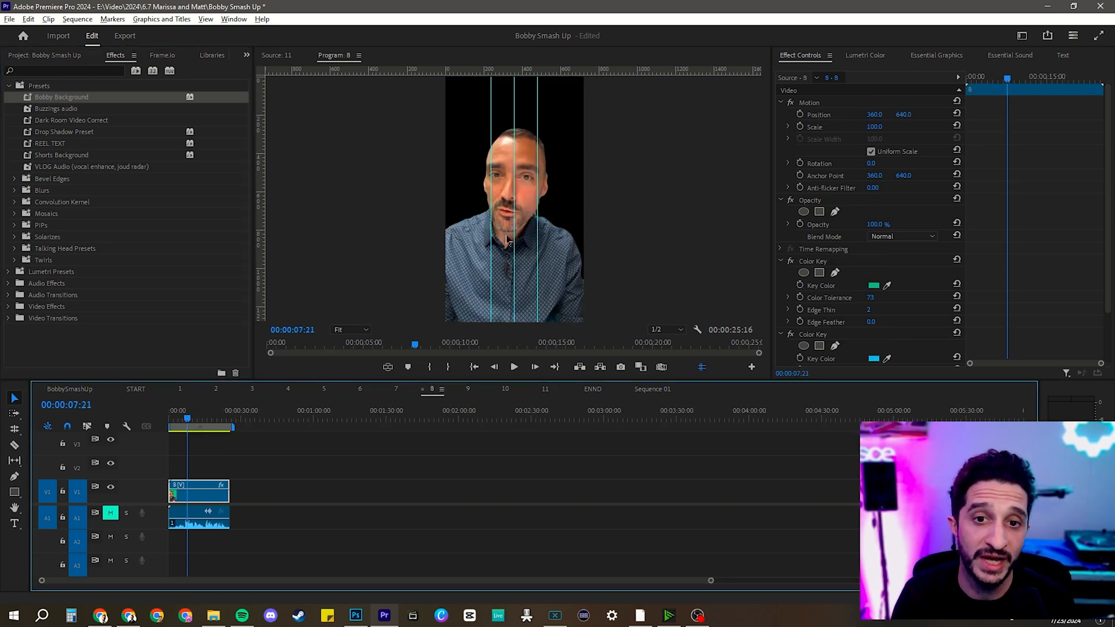
click(798, 96)
right_click(799, 96)
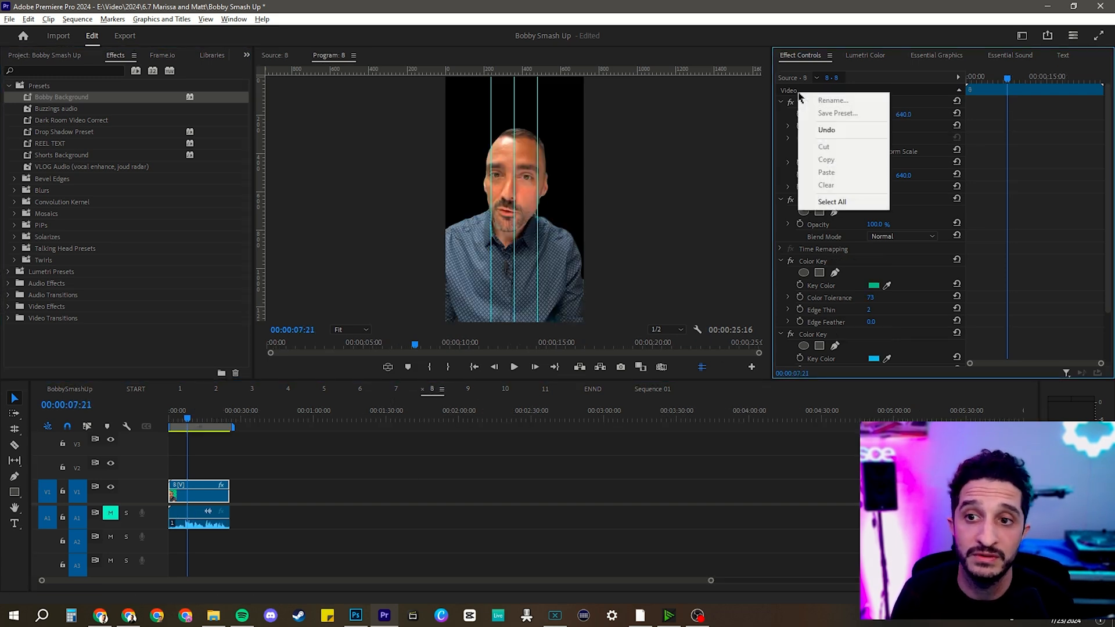
click(853, 203)
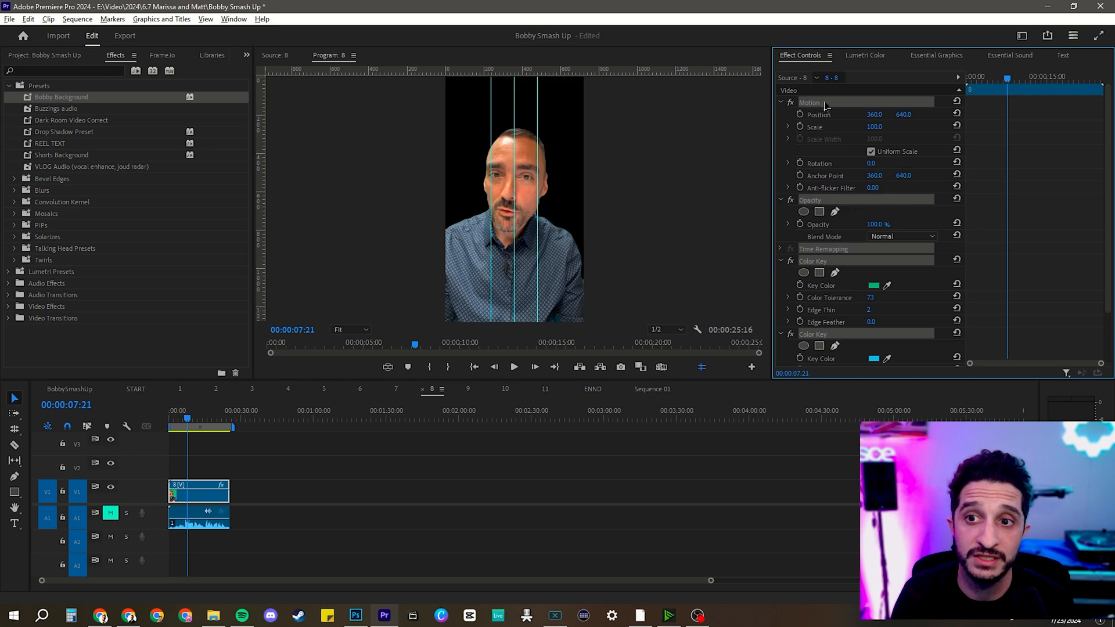
right_click(796, 94)
click(832, 201)
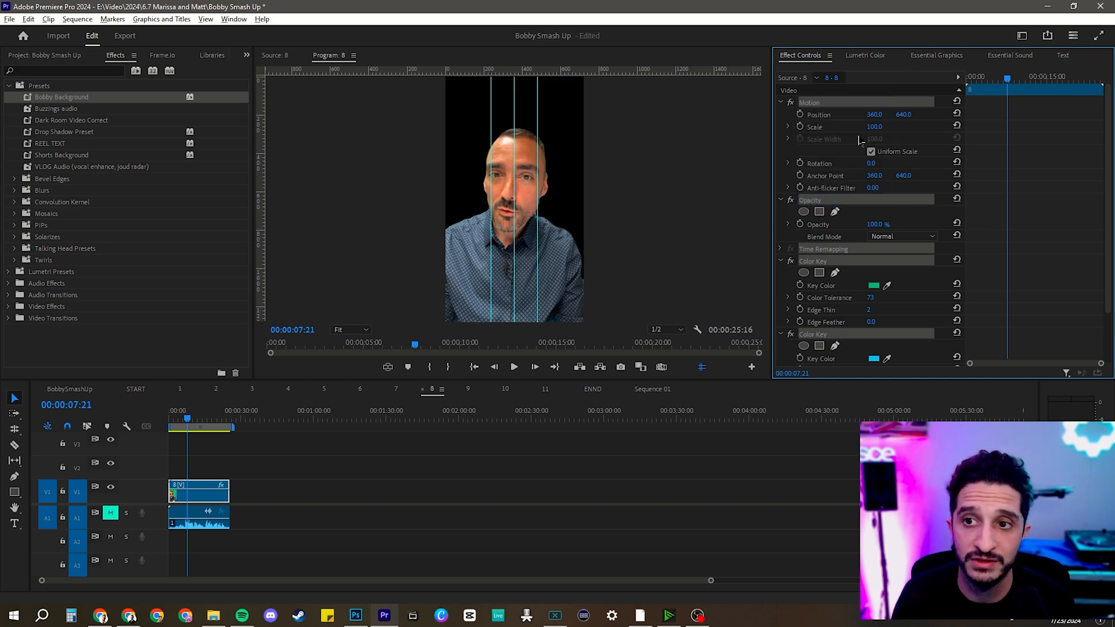
right_click(916, 102)
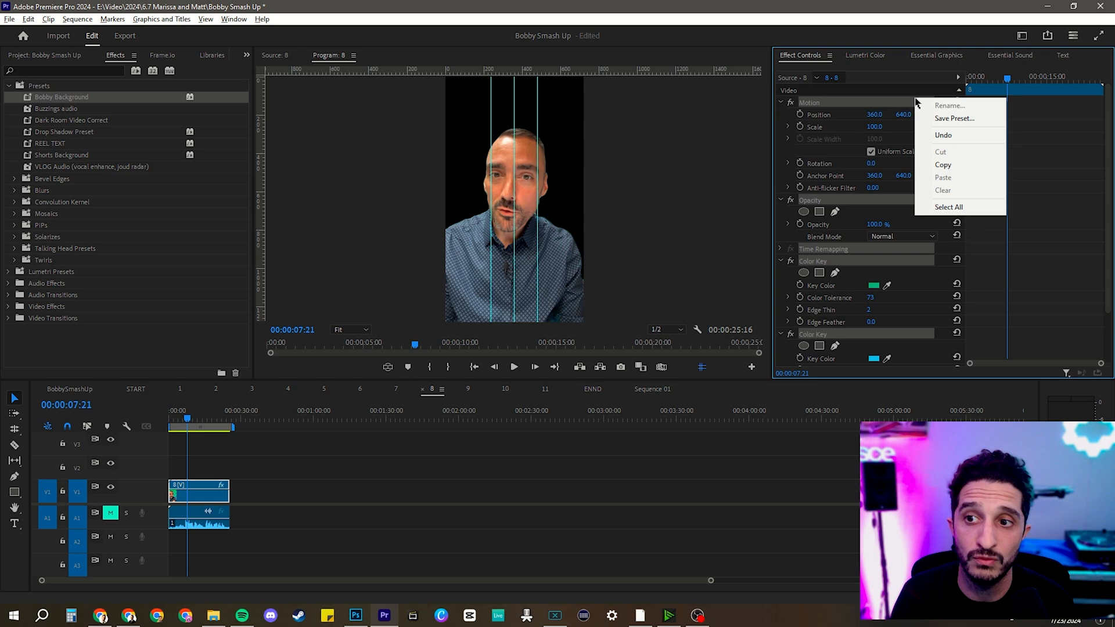
click(952, 119)
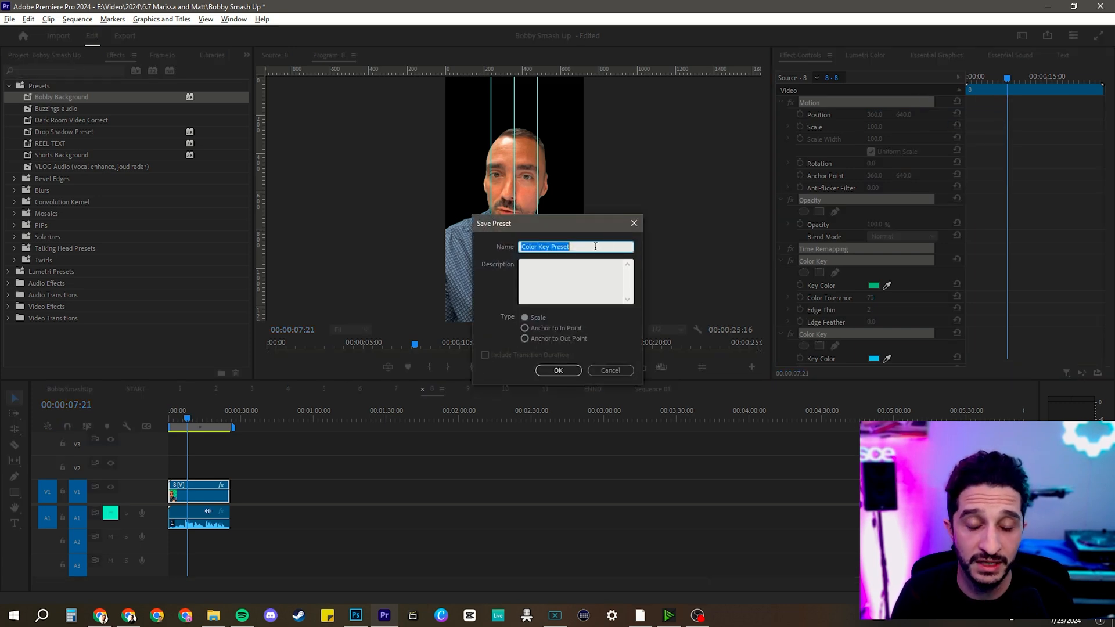
click(558, 371)
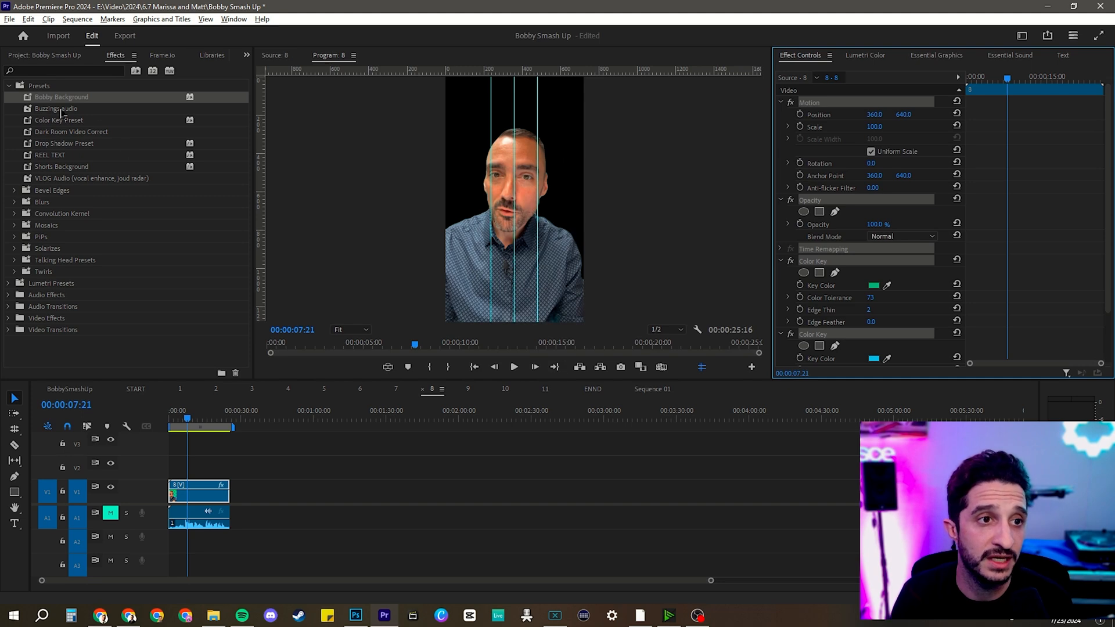
Apply Color Key Preset to the clip in sequence 9 and set its green Color Key's Color Tolerance to 65
click(468, 389)
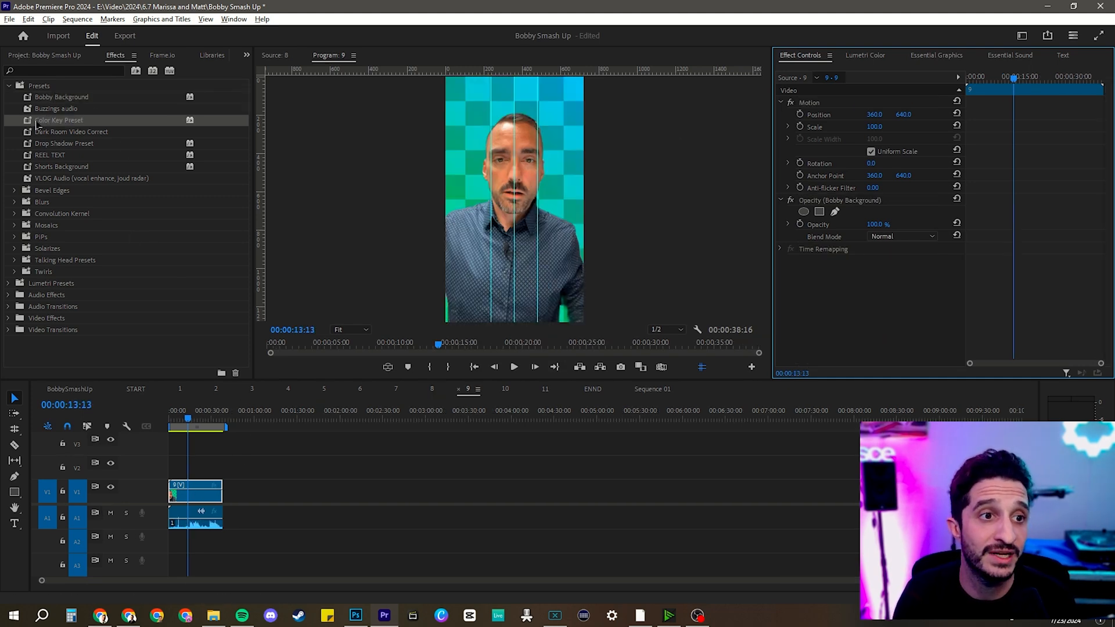
drag(27, 124, 198, 492)
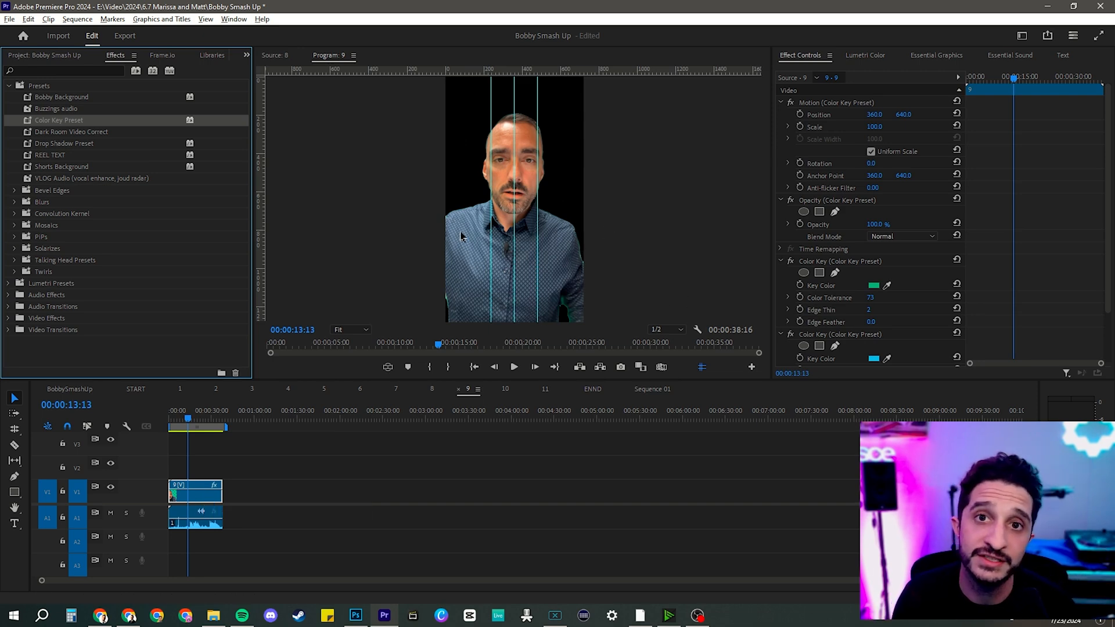
drag(870, 297, 876, 298)
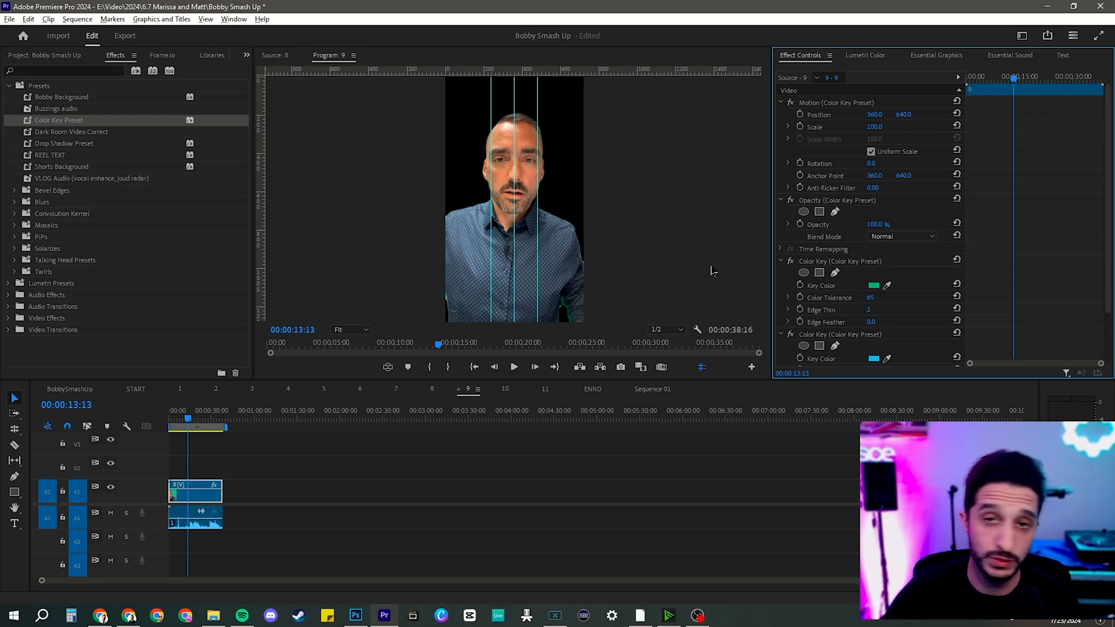
scroll(864, 249, down, 2)
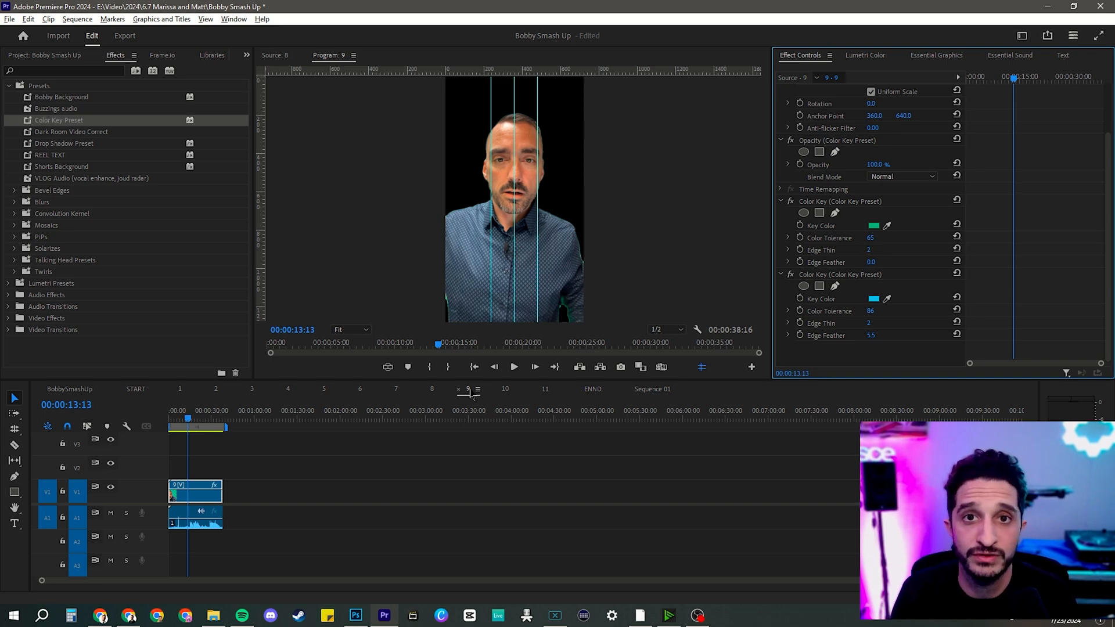
Undo the preset changes on the clip in sequence 9 and delete Color Key Preset from the saved presets
key(ctrl+z)
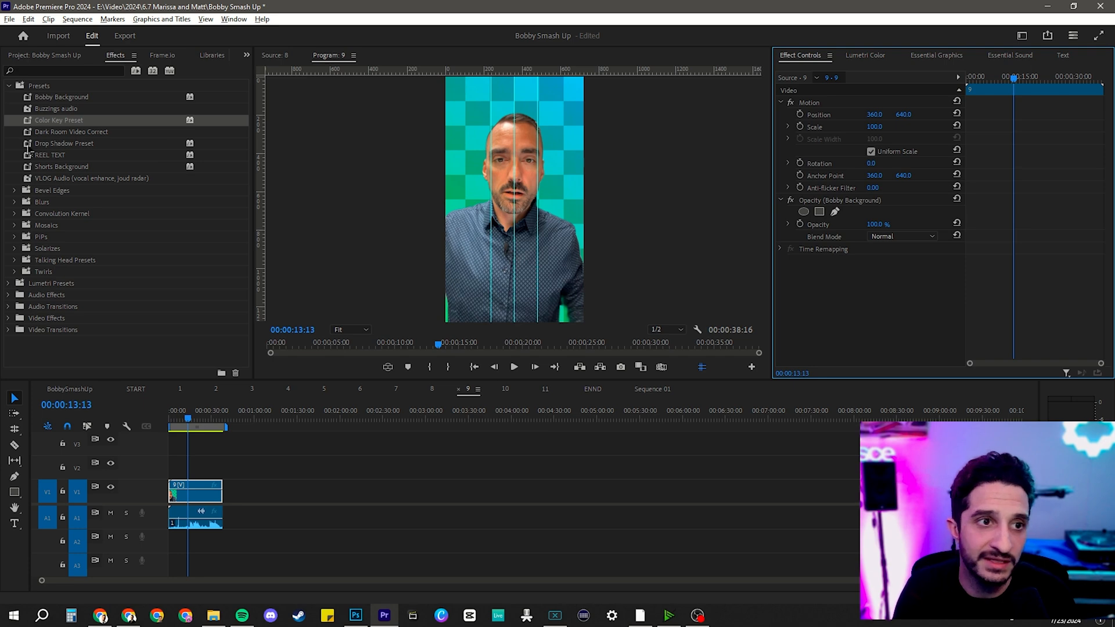
click(27, 126)
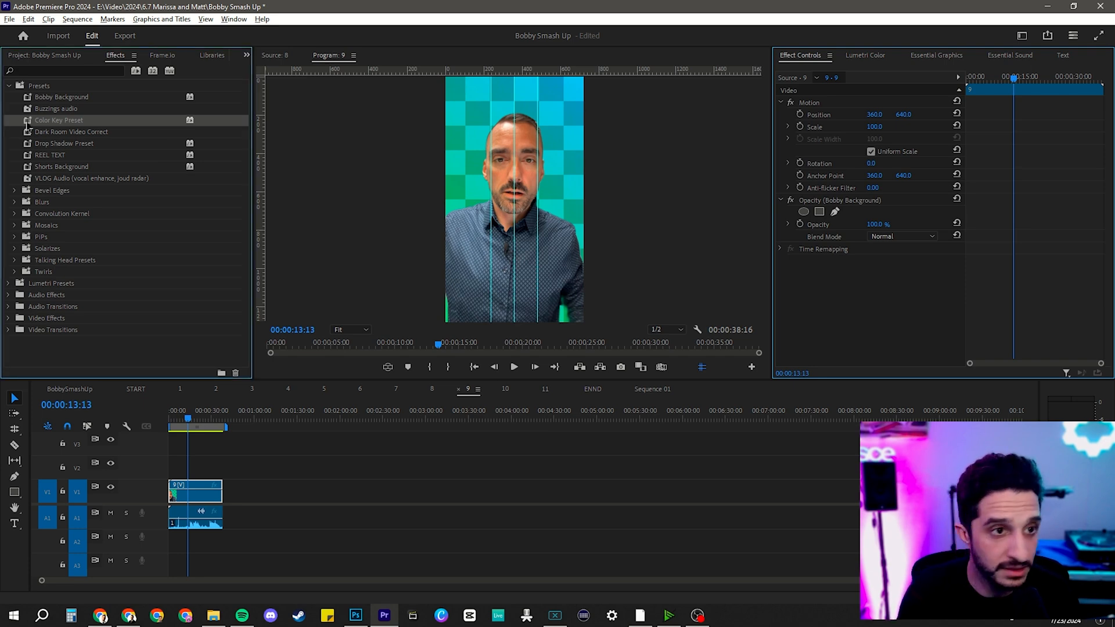
key(Delete)
key(Return)
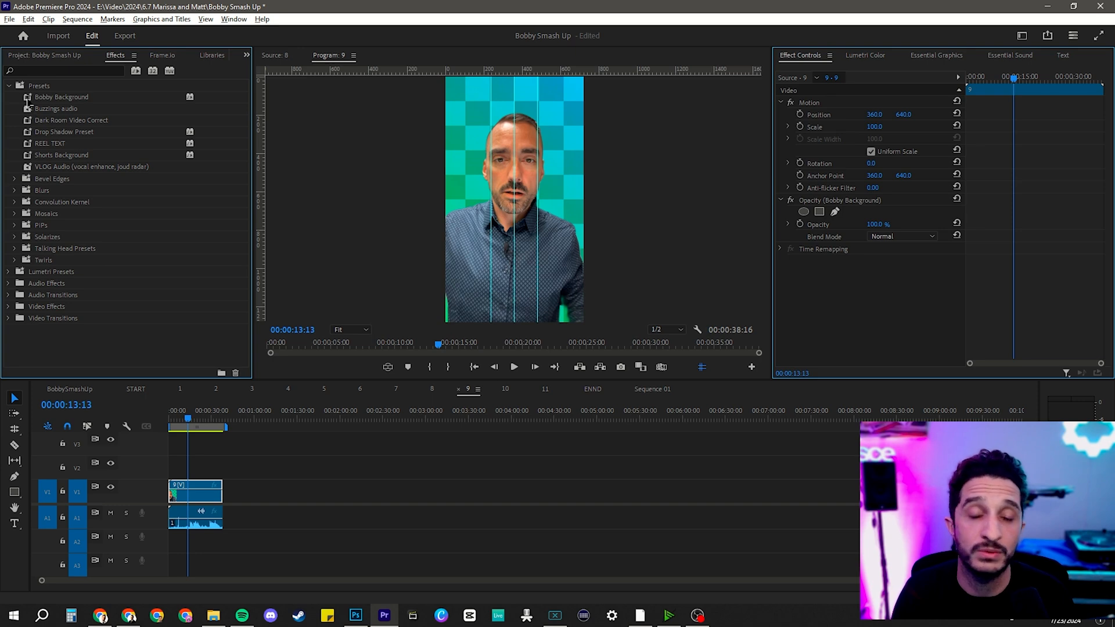
Apply the Bobby Background preset to the clip in sequence 9 and move its video up to track V2
drag(29, 97, 213, 502)
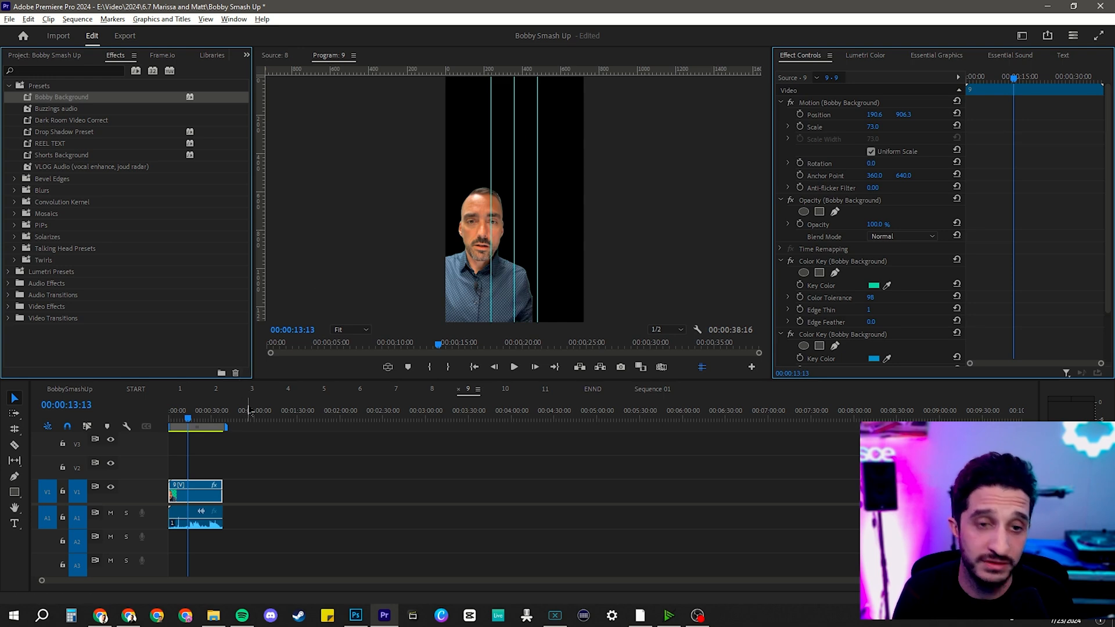
drag(207, 489, 199, 470)
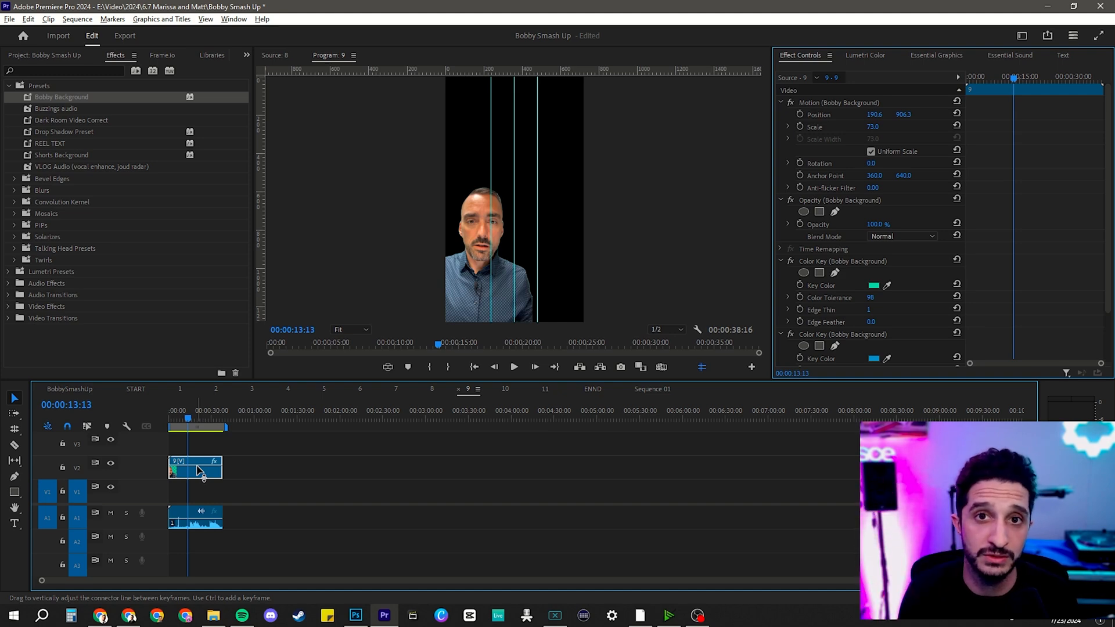
Paste the copied party footage at the start of track V1 beneath the keyed clip and play the composite from the beginning
click(254, 417)
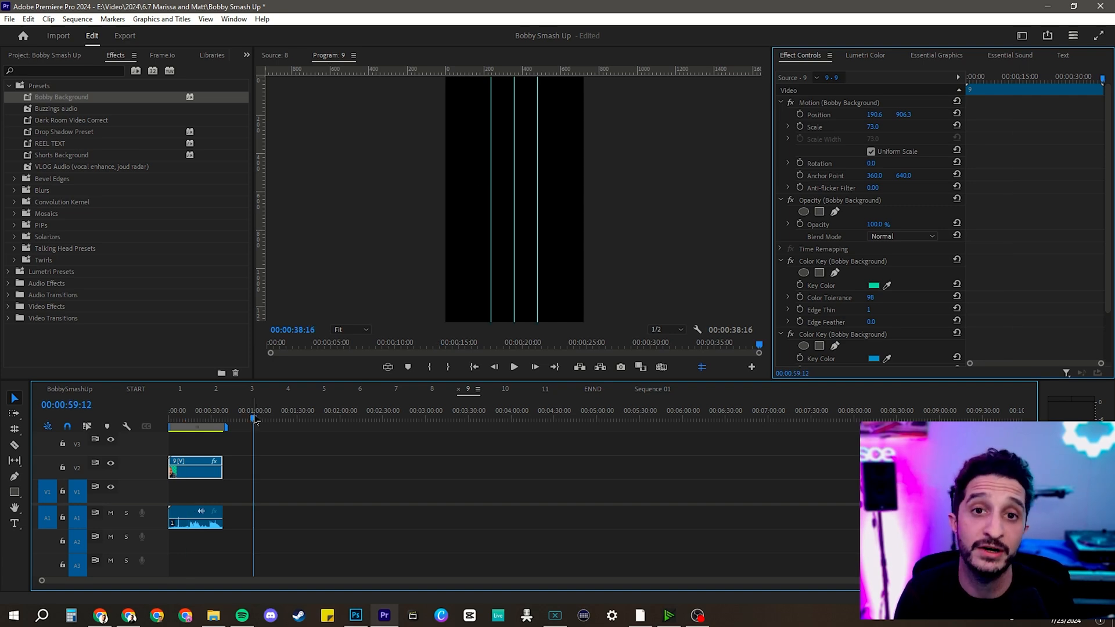
key(ctrl+v)
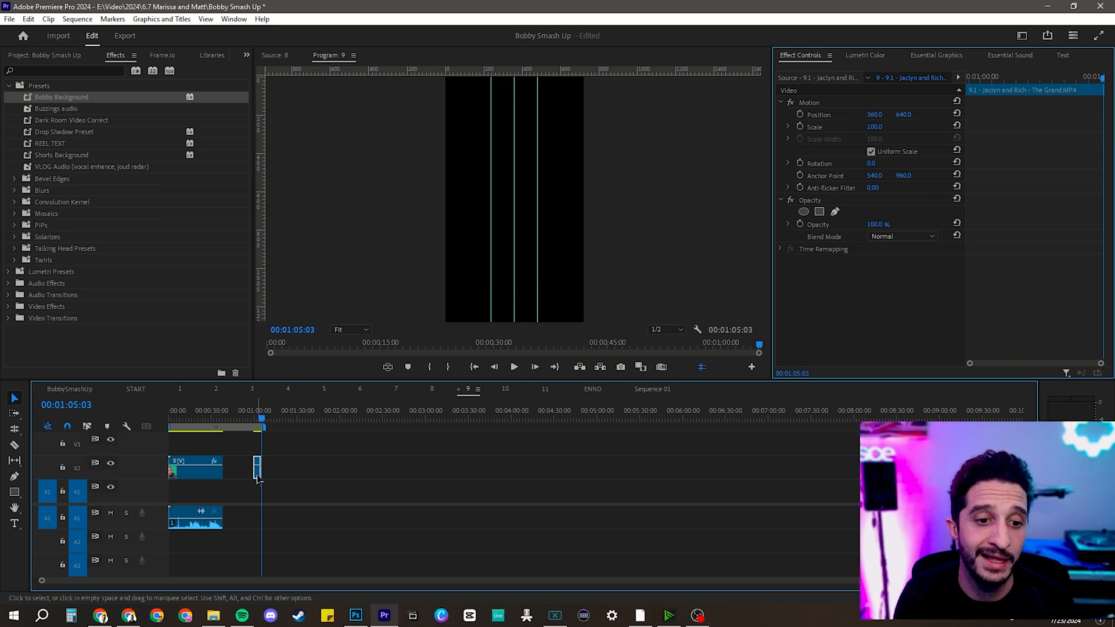
drag(254, 477, 154, 502)
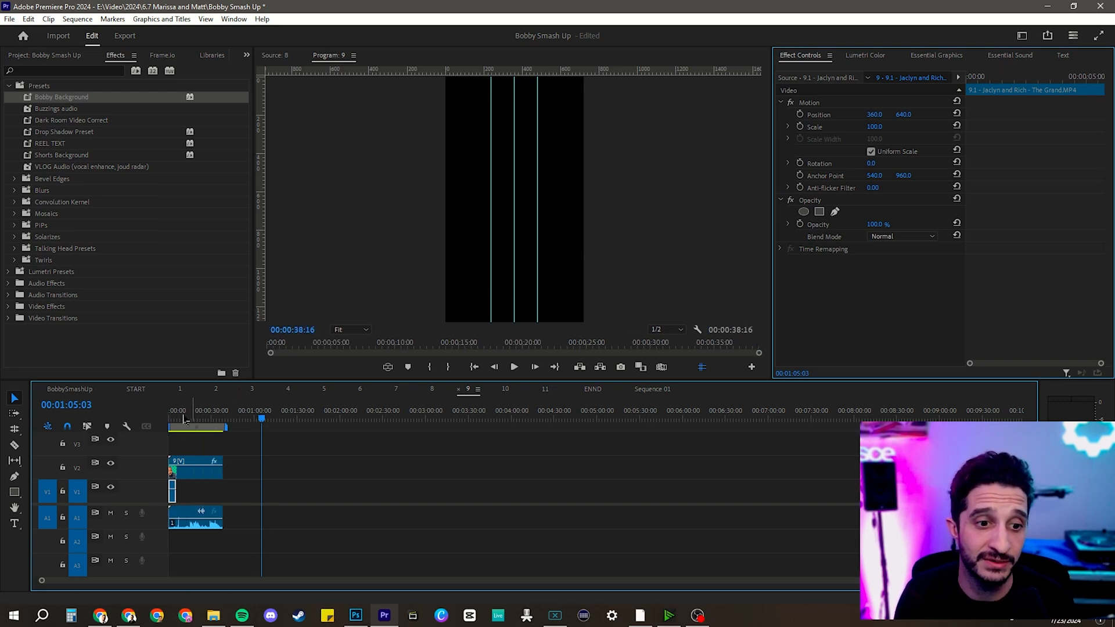
click(172, 427)
key(space)
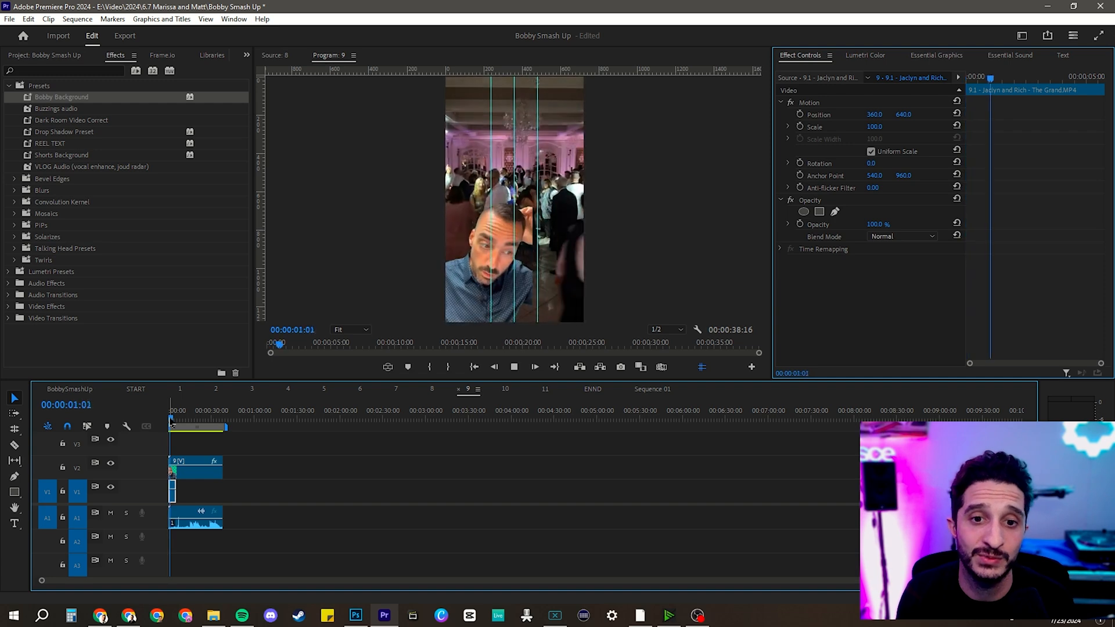